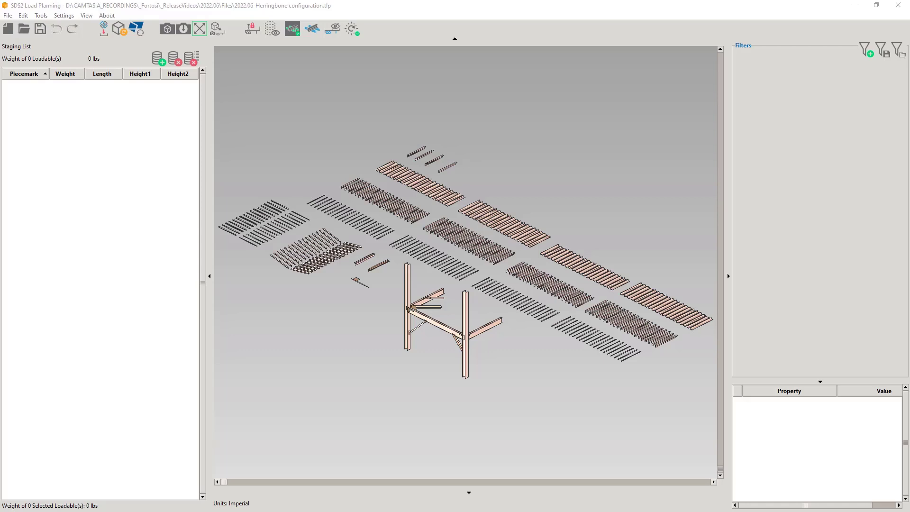
- Undo the last layout change and review single-stack Autostack Angles settings for the 15 L6x4 angles
key("ctrl+z")
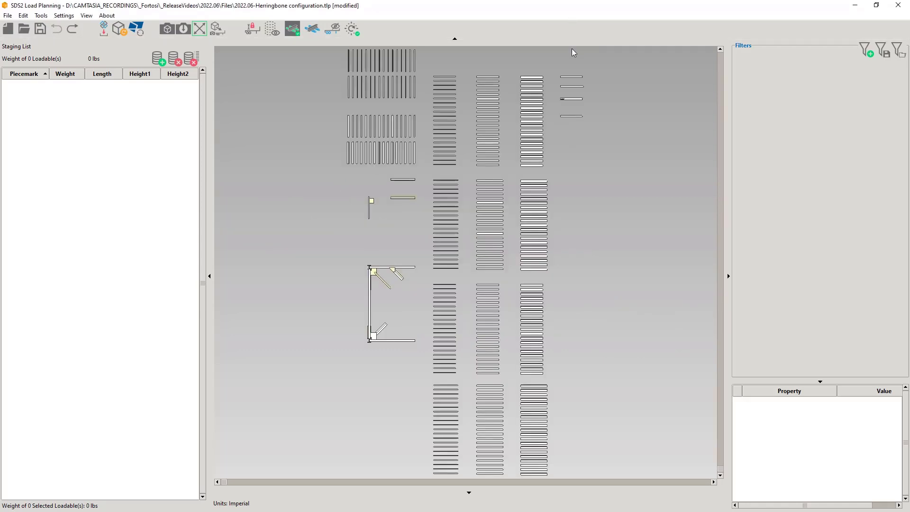
left_click_drag(470, 137, 507, 212)
right_click(602, 166)
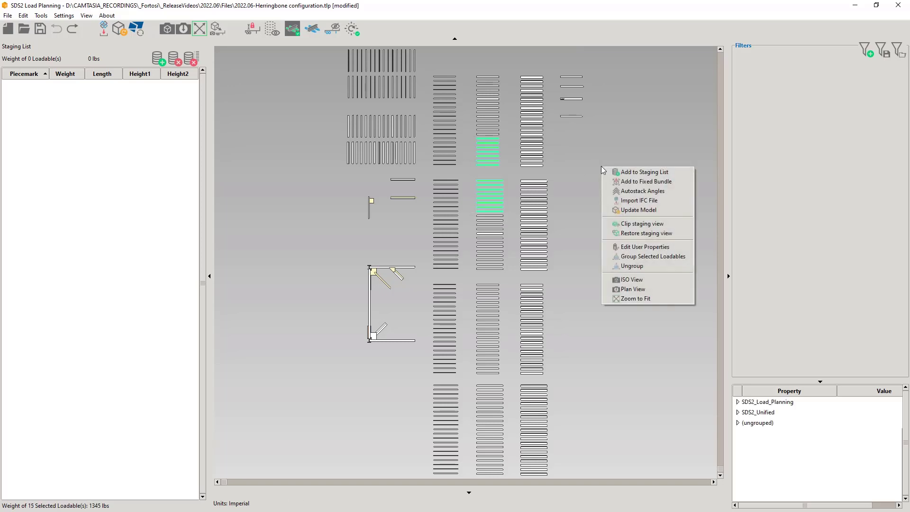
left_click(641, 191)
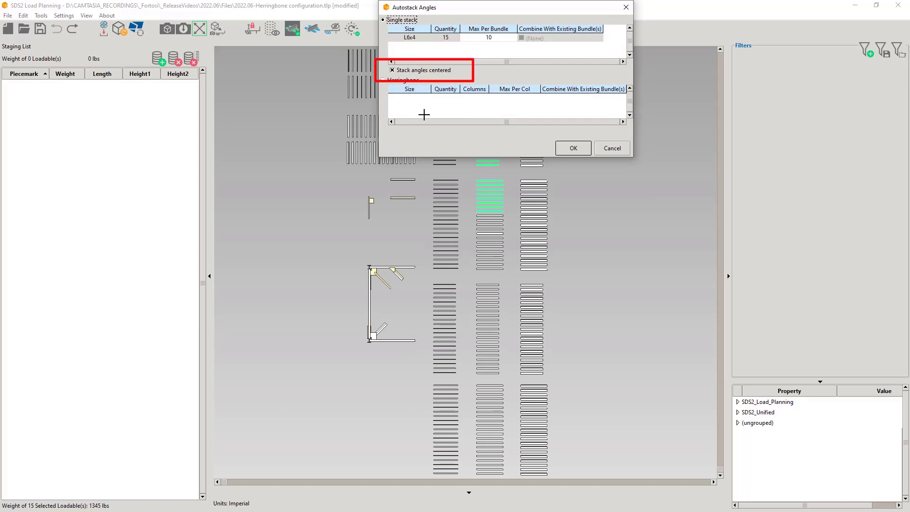
left_click(583, 150)
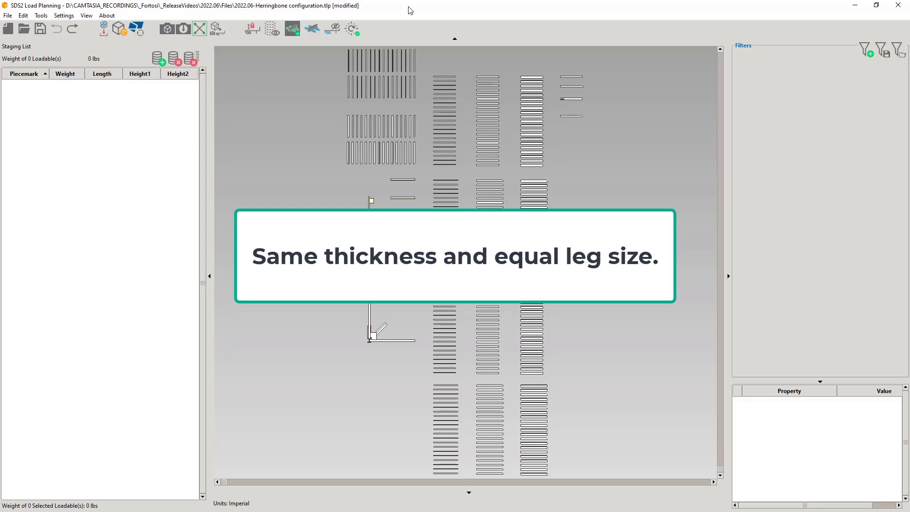
- Select all 337 parts and choose Herringbone in the Autostack Angles settings
scroll(468, 280, "down", 1)
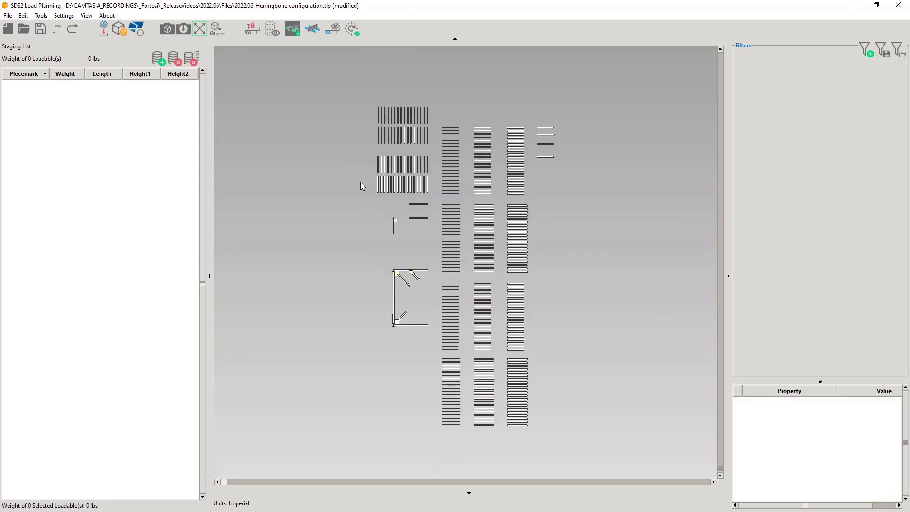
left_click_drag(341, 86, 571, 448)
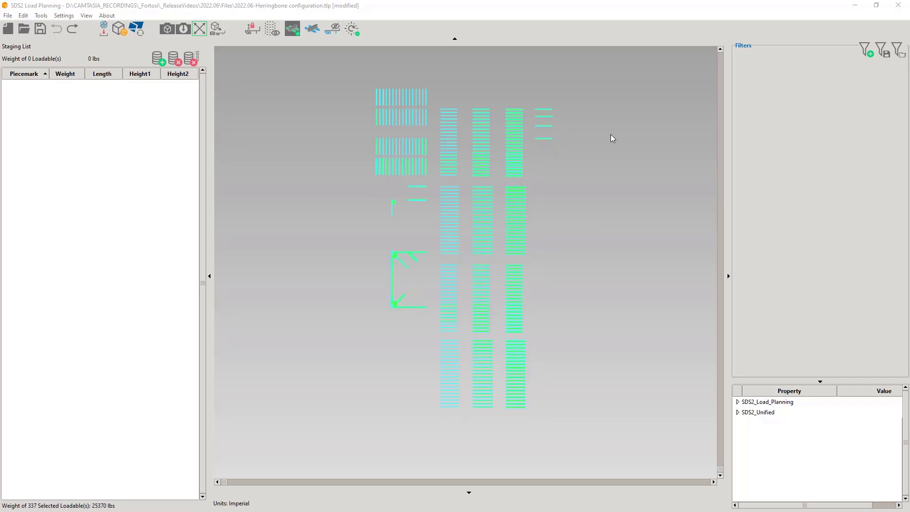
right_click(593, 221)
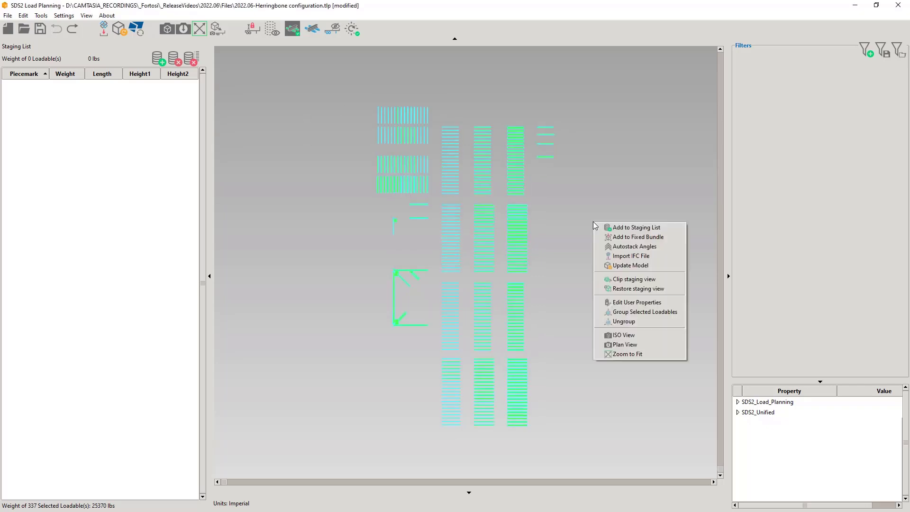
left_click(631, 247)
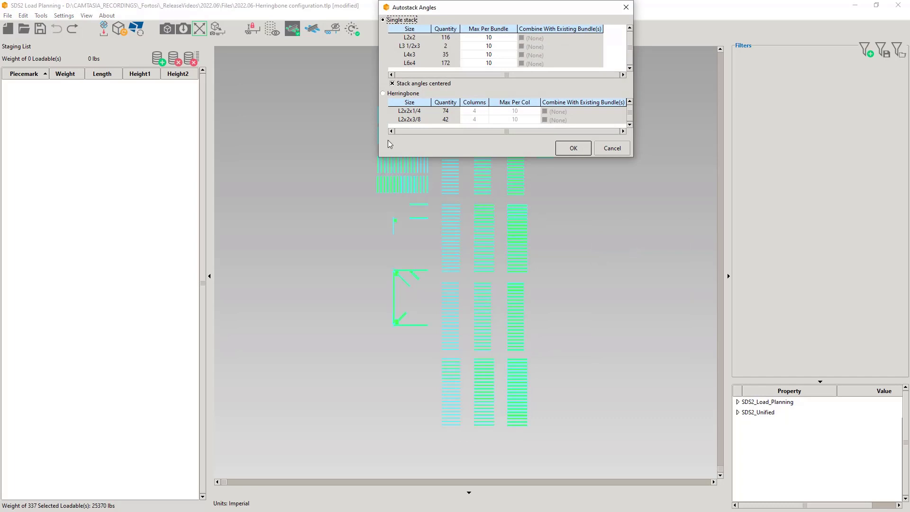
left_click(388, 96)
- Create the herringbone L2x2 stacks, then delete extra pieces to trim the L2x2x3/8 Stack to 26
left_click(575, 146)
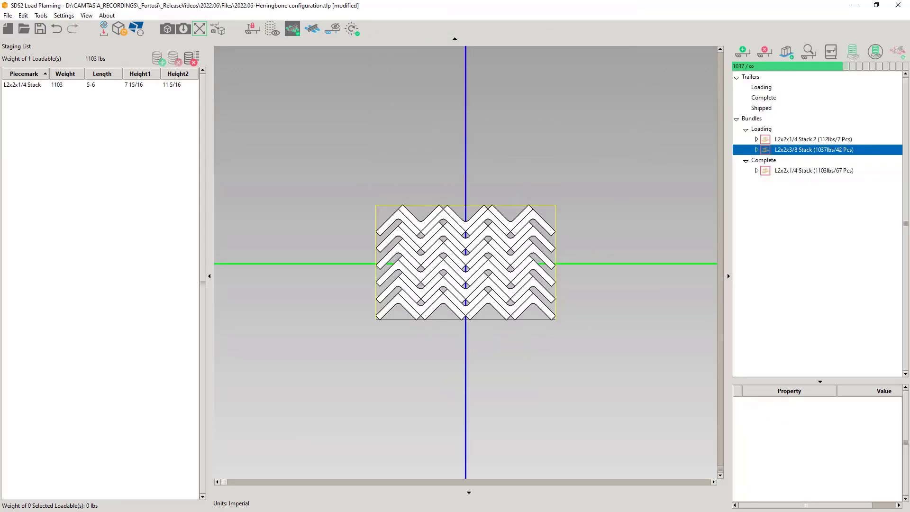
left_click(812, 172)
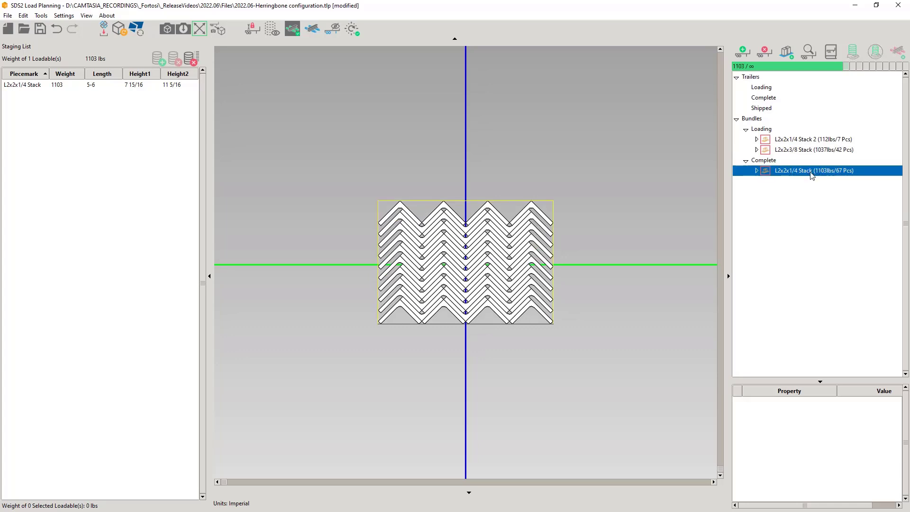
left_click(823, 151)
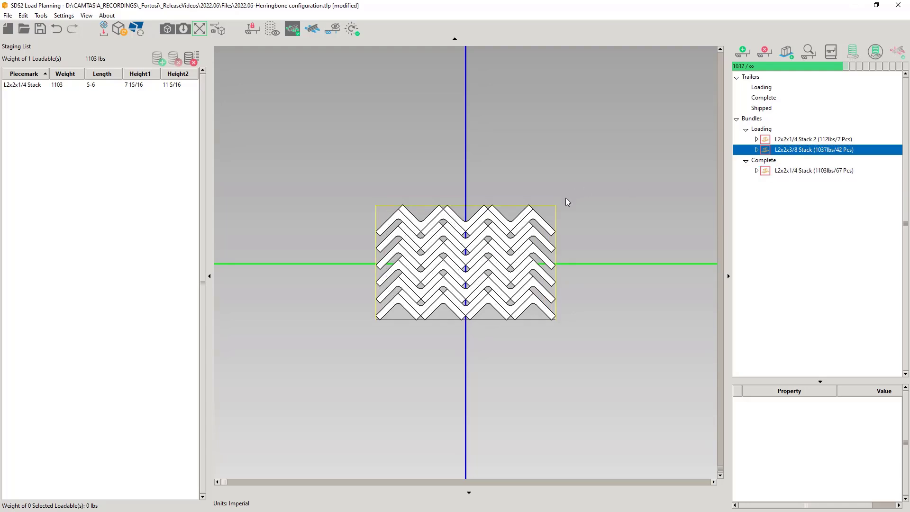
left_click_drag(592, 185, 474, 268)
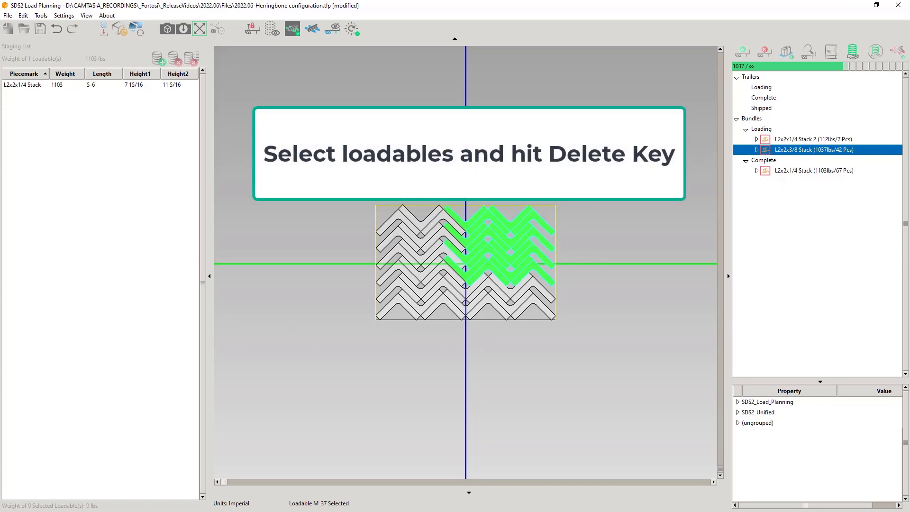
key("Delete")
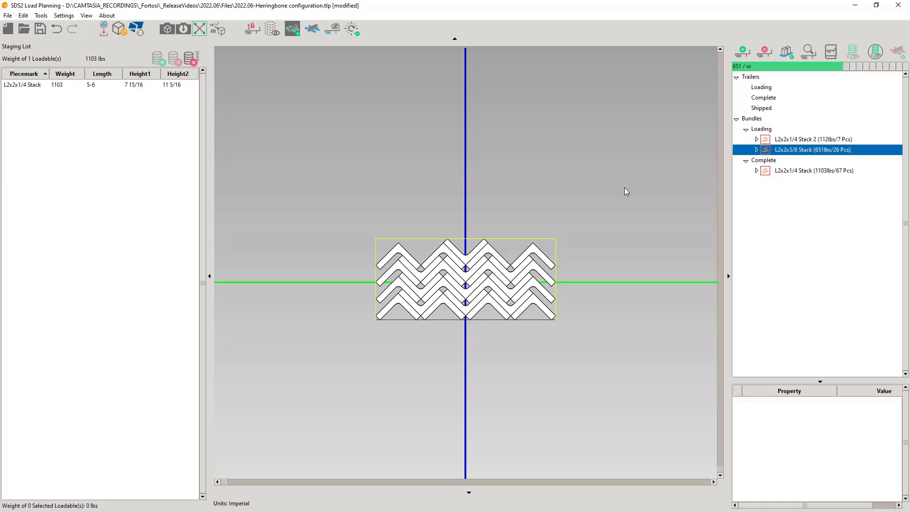
- View the L2x2x3/8 bundle's parameters, delete the bundle, then undo the deletion
right_click(788, 148)
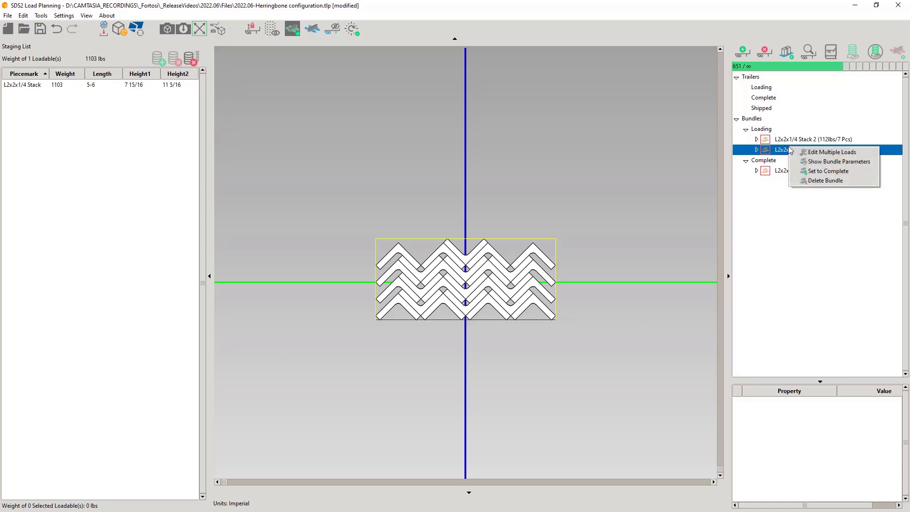
left_click(827, 163)
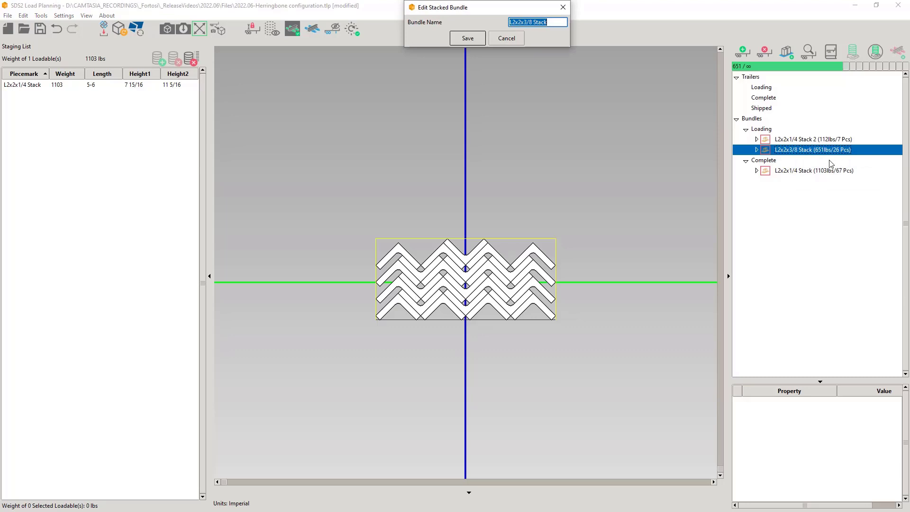
left_click(503, 39)
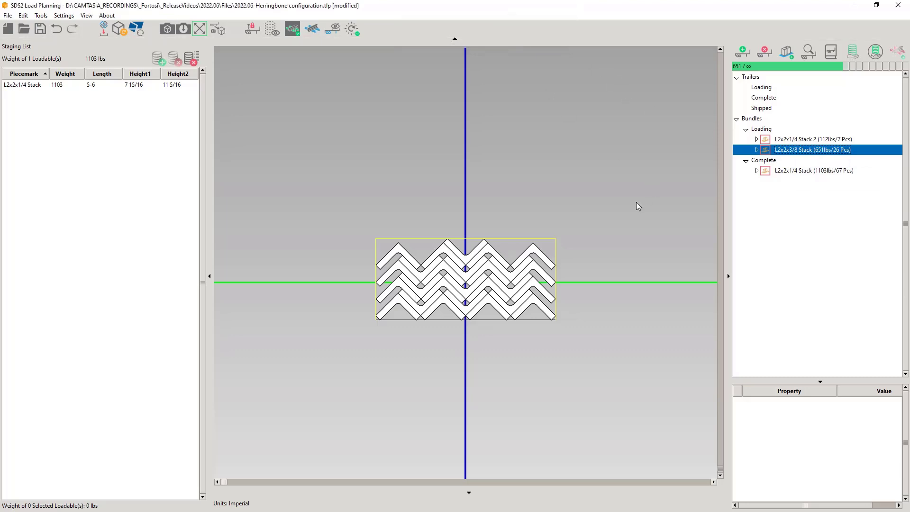
right_click(796, 150)
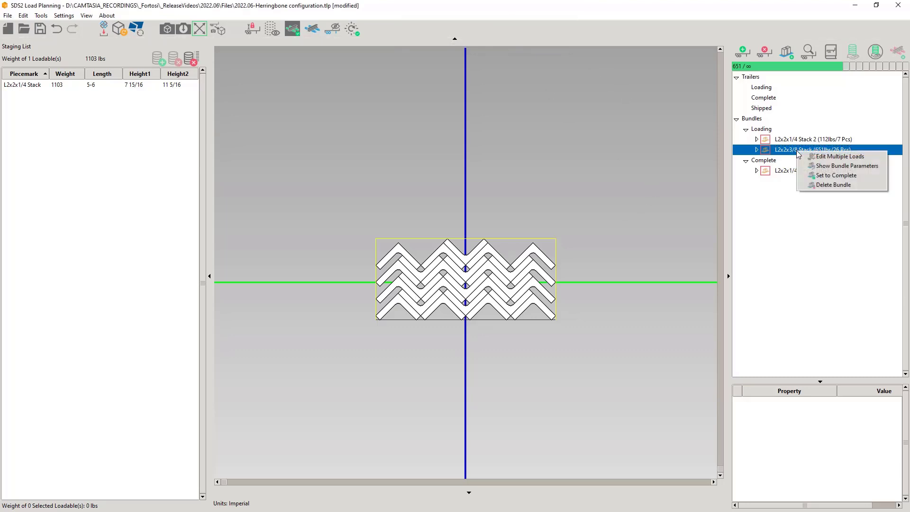
left_click(827, 186)
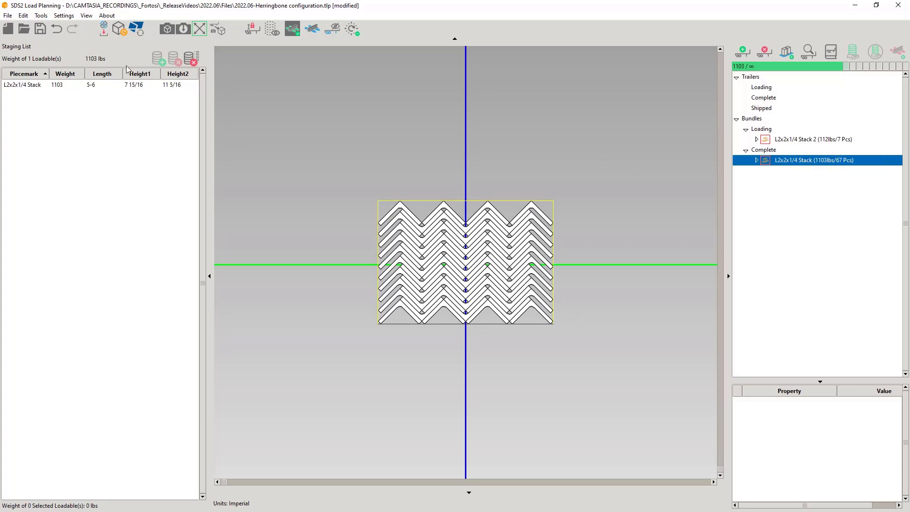
left_click(57, 29)
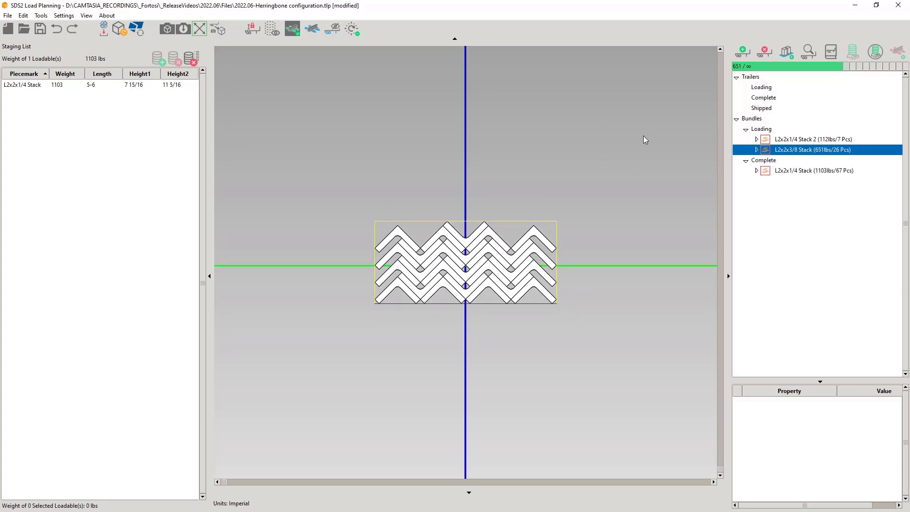
- Combine the remaining L2x2x3/8 angles into the existing stack using 6 herringbone columns
left_click(218, 28)
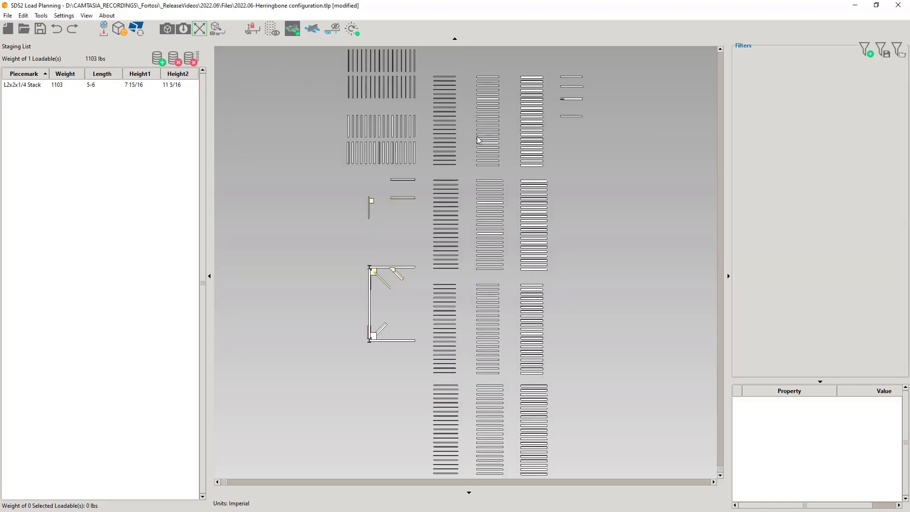
scroll(442, 159, "down", 3)
left_click_drag(377, 76, 596, 428)
right_click(590, 186)
left_click(651, 212)
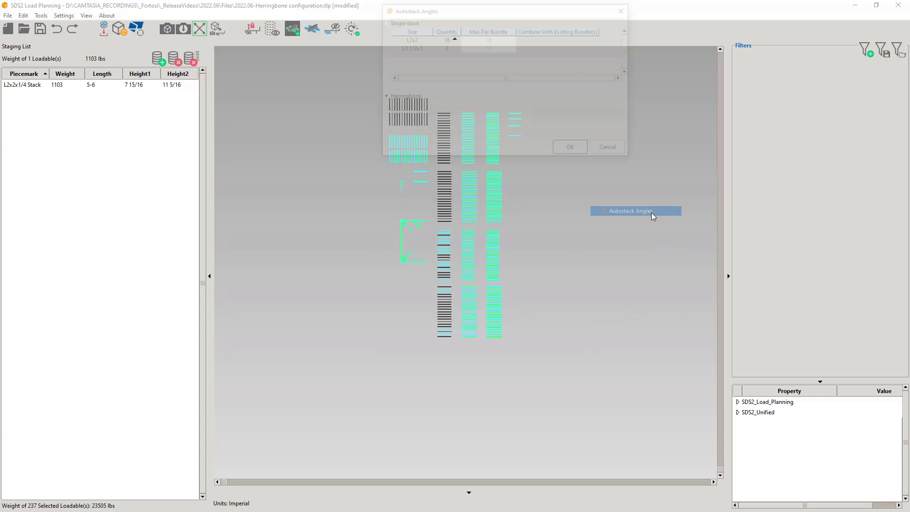
left_click(546, 114)
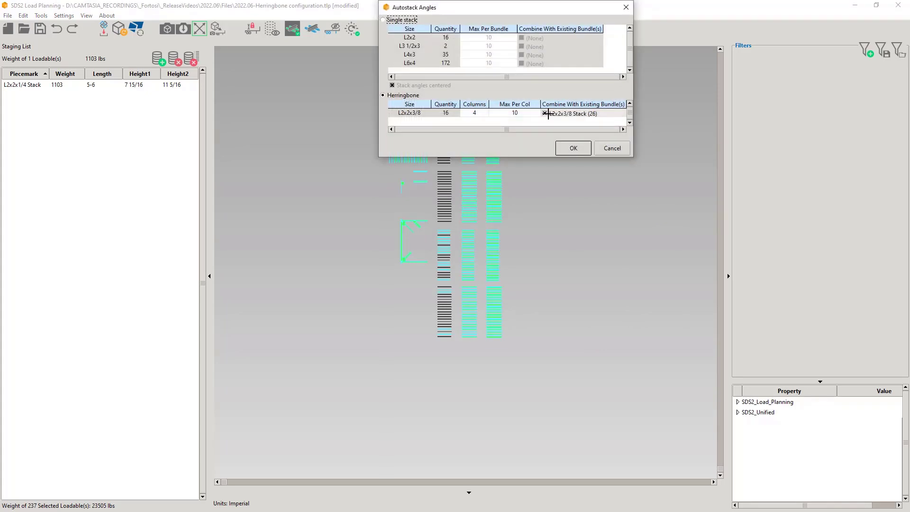
left_click(474, 112)
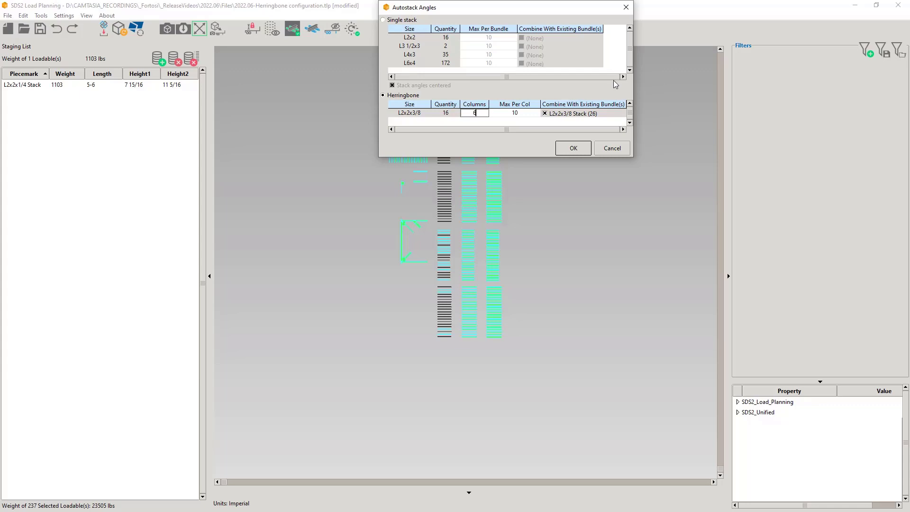
left_click(577, 148)
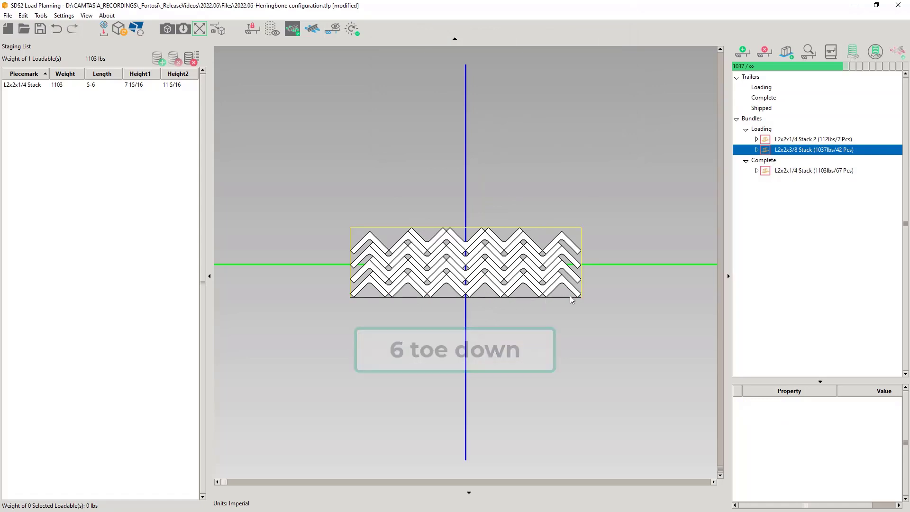
- Autostack the remaining 221 parts' angles as single stacks
left_click(218, 29)
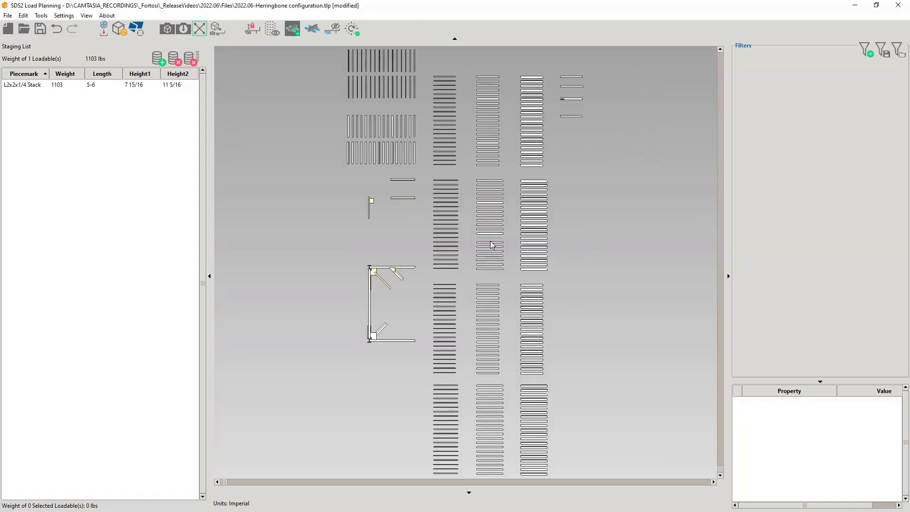
left_click_drag(355, 97, 586, 396)
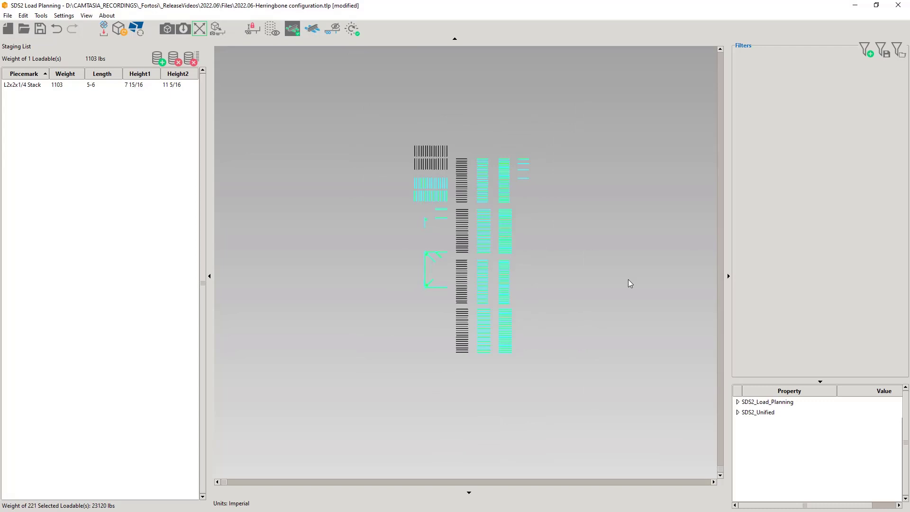
right_click(627, 279)
left_click(673, 304)
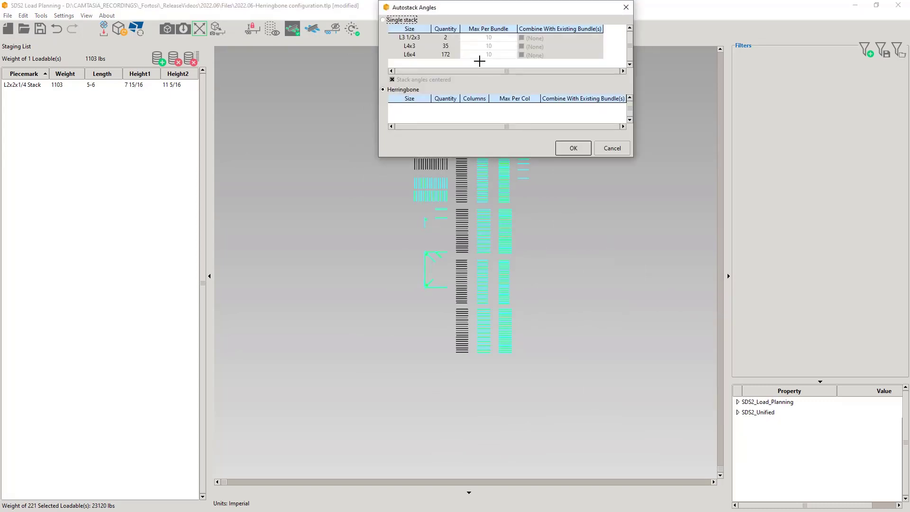
left_click(384, 20)
left_click(574, 148)
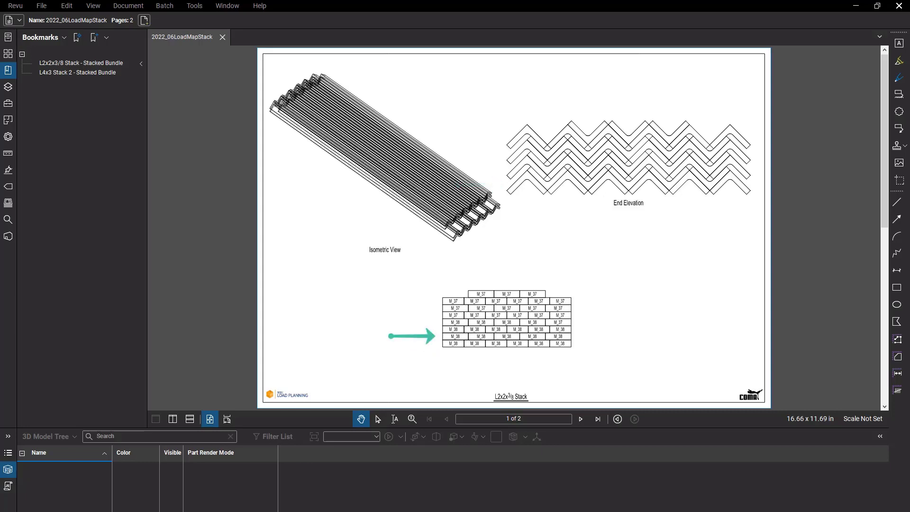
- Go to page 2 of the 2022_06LoadMapStack load map
left_click(580, 419)
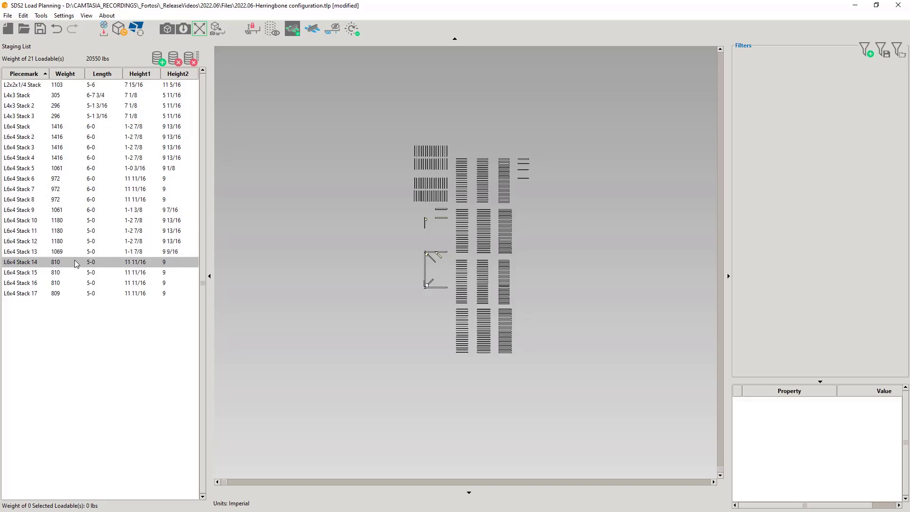
key("F5")
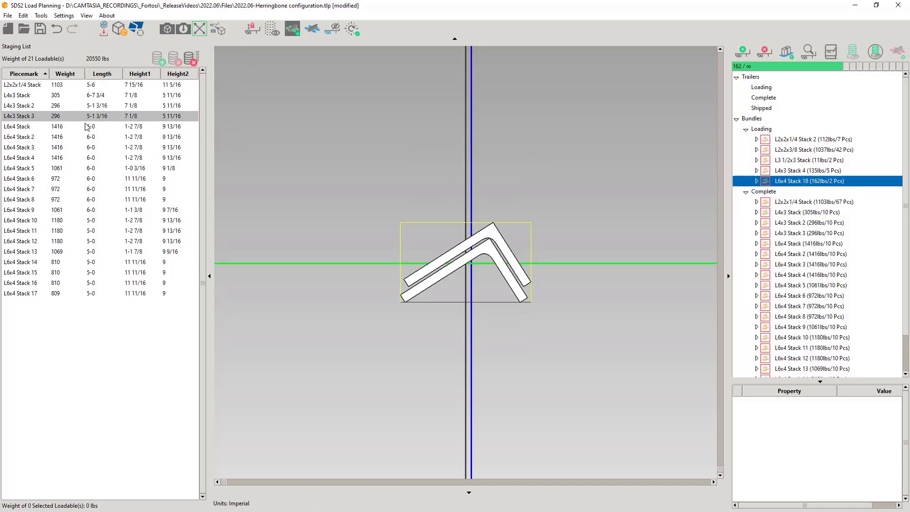
left_click(217, 28)
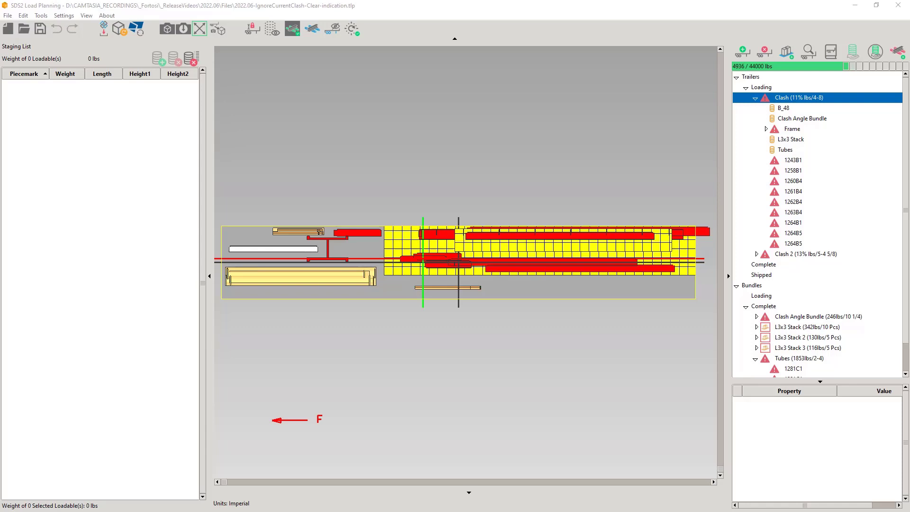
- Ignore the current clashes on the box-selected Clash trailer loads, then clear the selection
left_click_drag(683, 144, 289, 353)
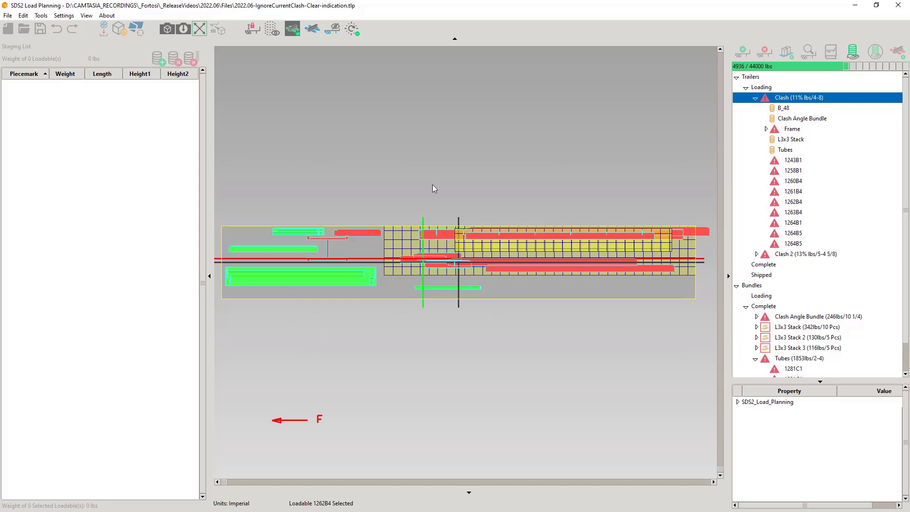
right_click(496, 123)
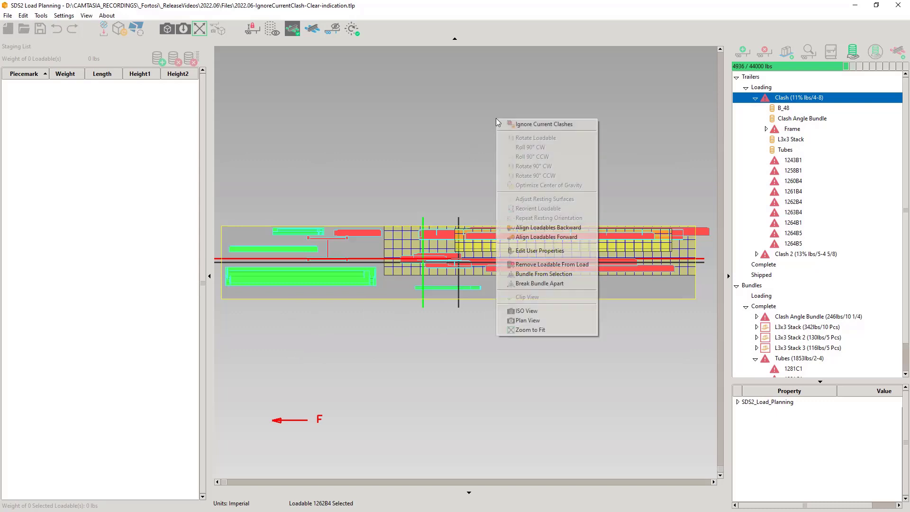
left_click(551, 125)
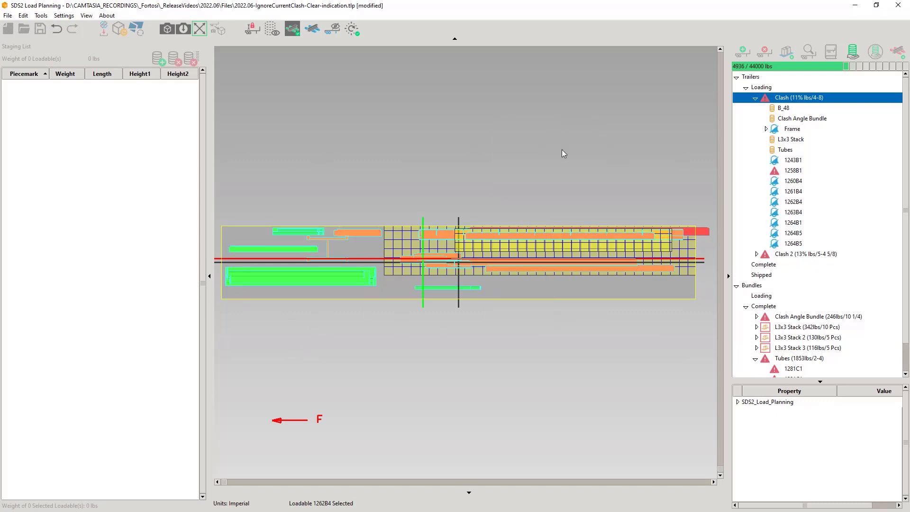
left_click(562, 150)
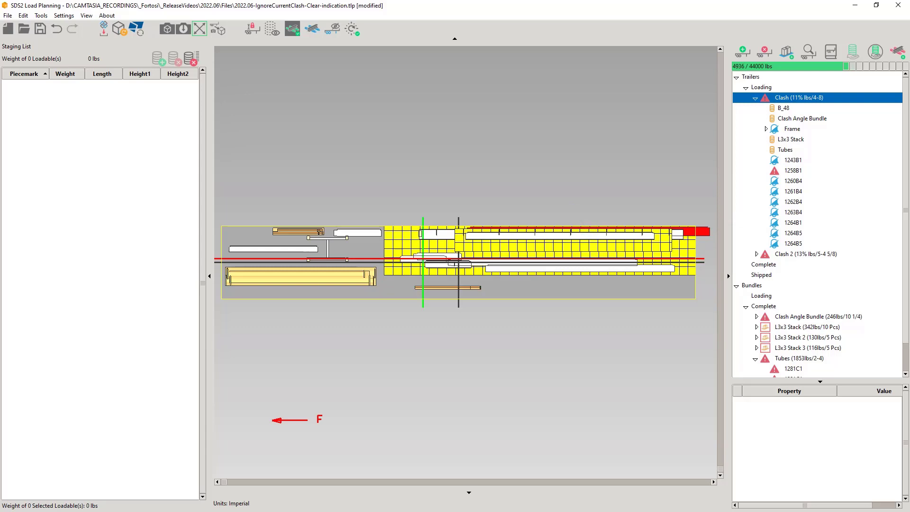
- Inspect tube 1264B1, deselect it, and scroll down the tree
left_click(633, 235)
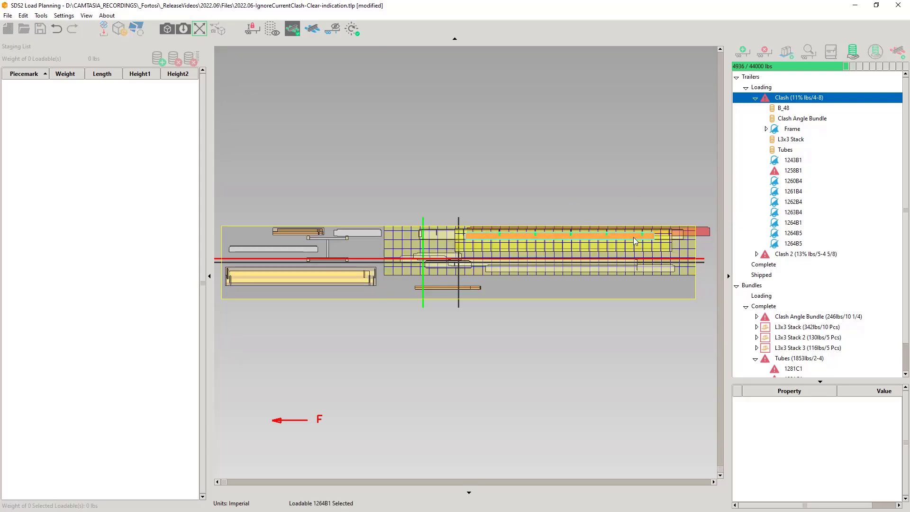
left_click(650, 126)
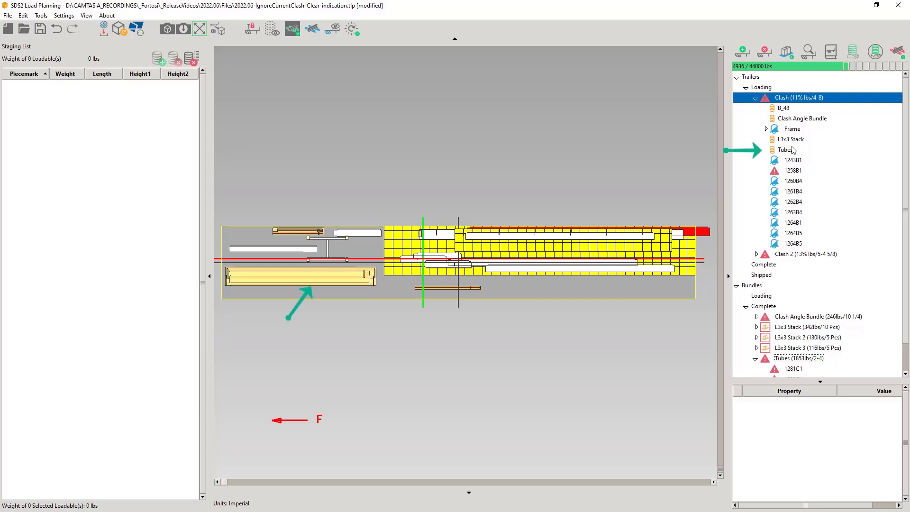
scroll(805, 266, "down", 1)
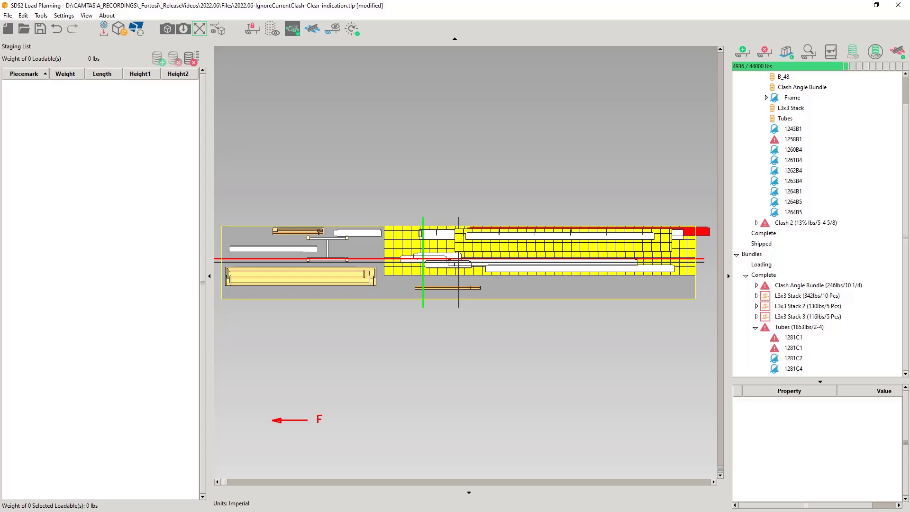
- Clear all ignored clashes so pieces 1243B1 through 1264B5 show clash warnings again
right_click(521, 136)
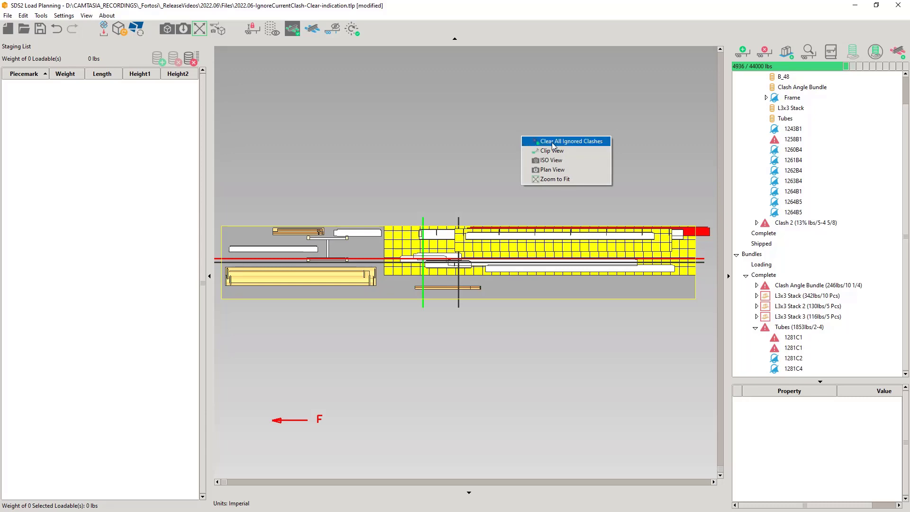
left_click(564, 142)
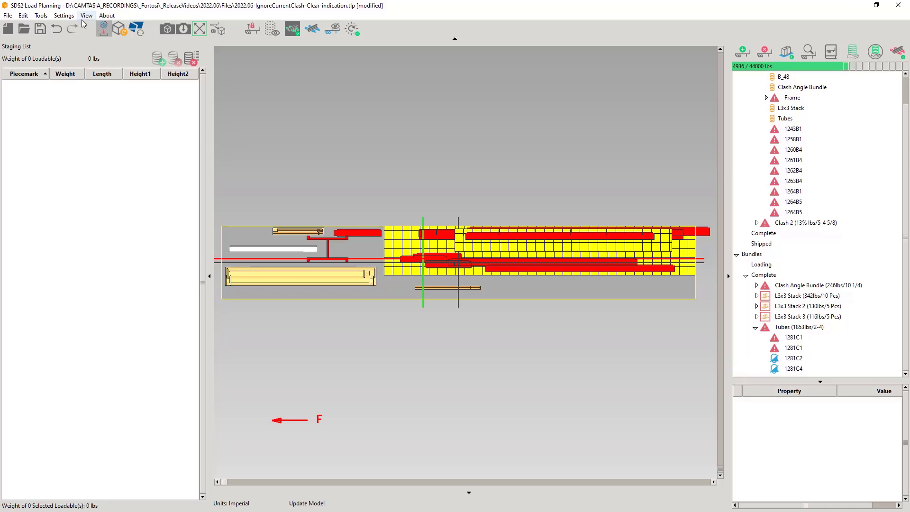
- Undo the Clear All Ignored Clashes action
left_click(56, 30)
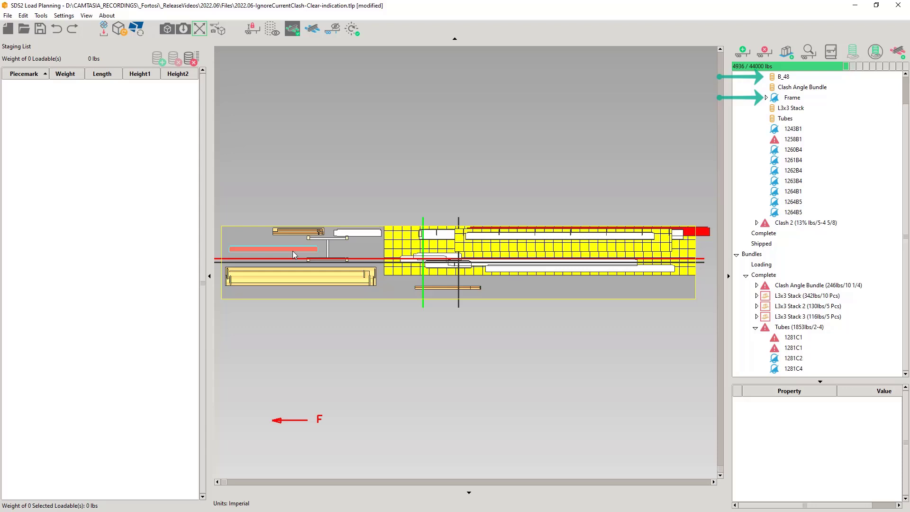
- Nudge bar B_48 and tube 1260B4 slightly within the load, deselecting each after moving
left_click_drag(292, 252, 298, 242)
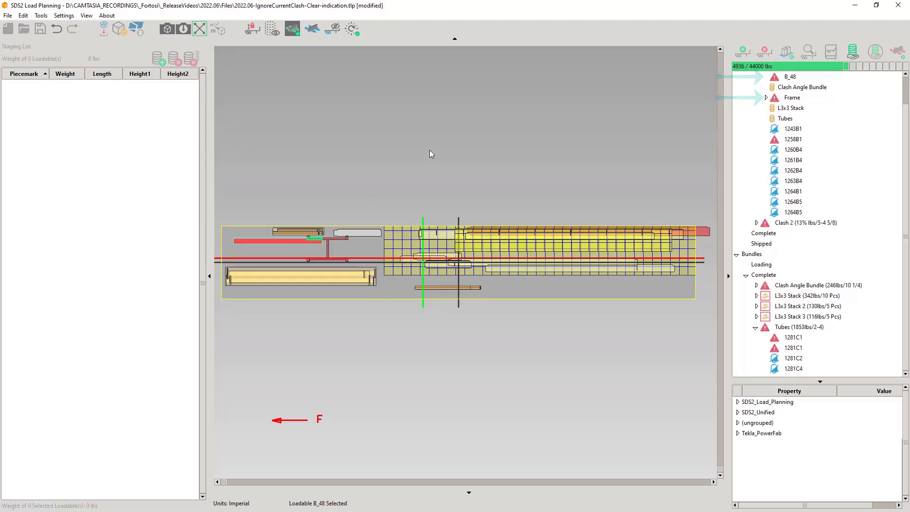
left_click(429, 150)
left_click_drag(442, 271, 444, 269)
mouse_move(445, 269)
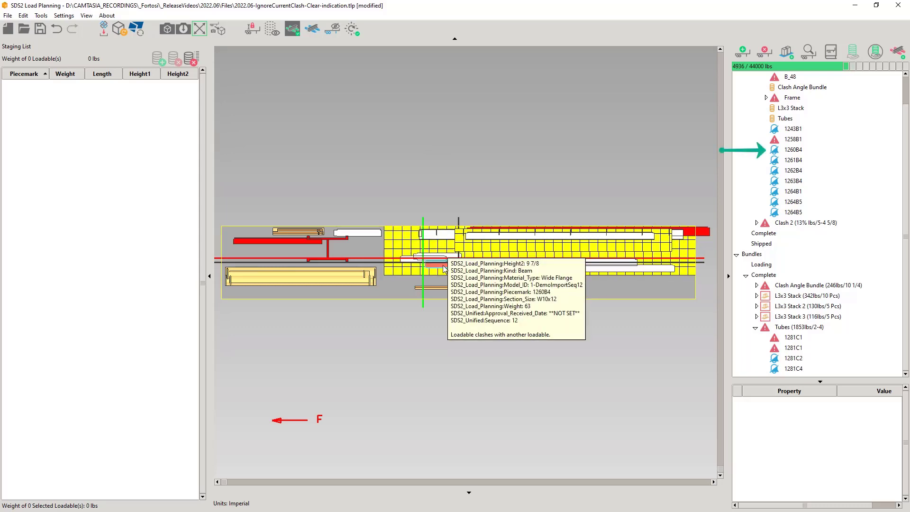
left_click(445, 269)
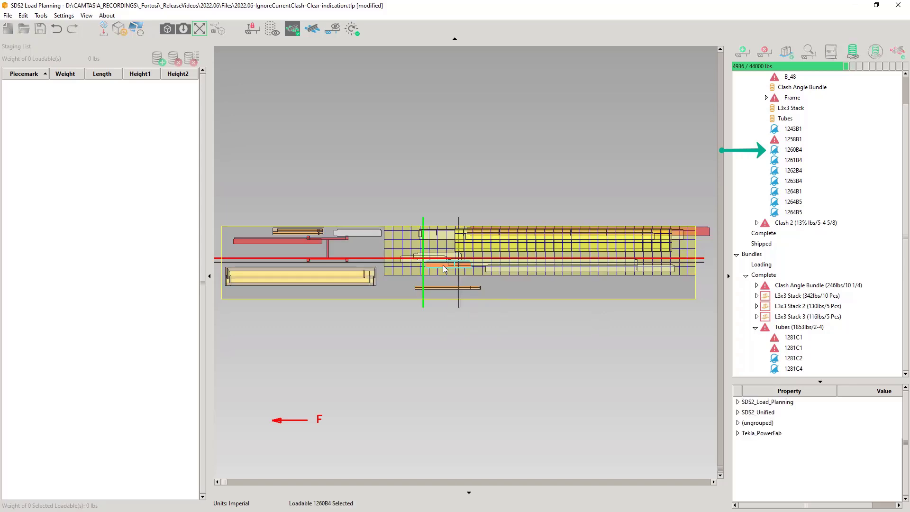
left_click_drag(444, 269, 445, 271)
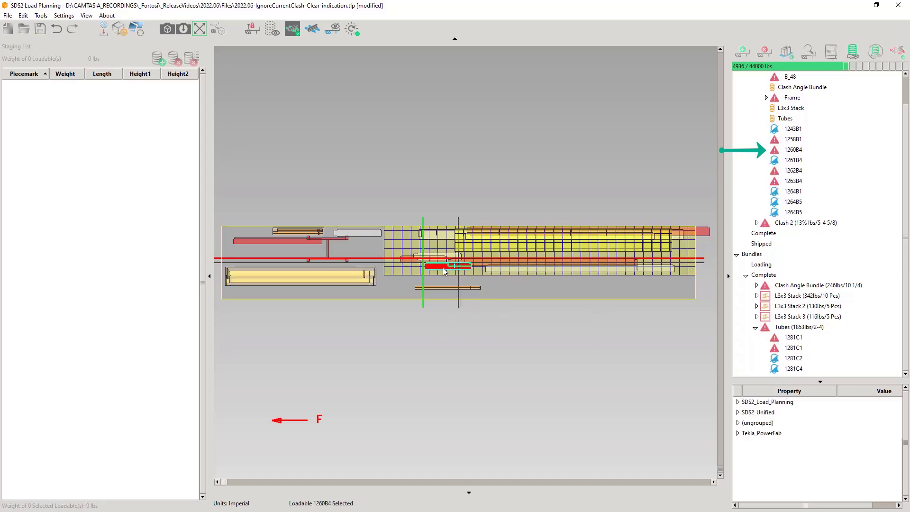
left_click(545, 165)
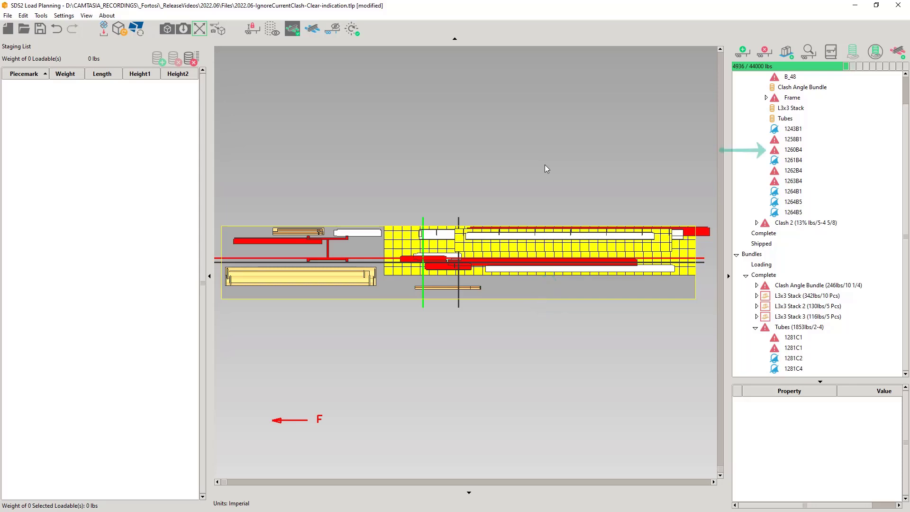
left_click_drag(441, 267, 441, 272)
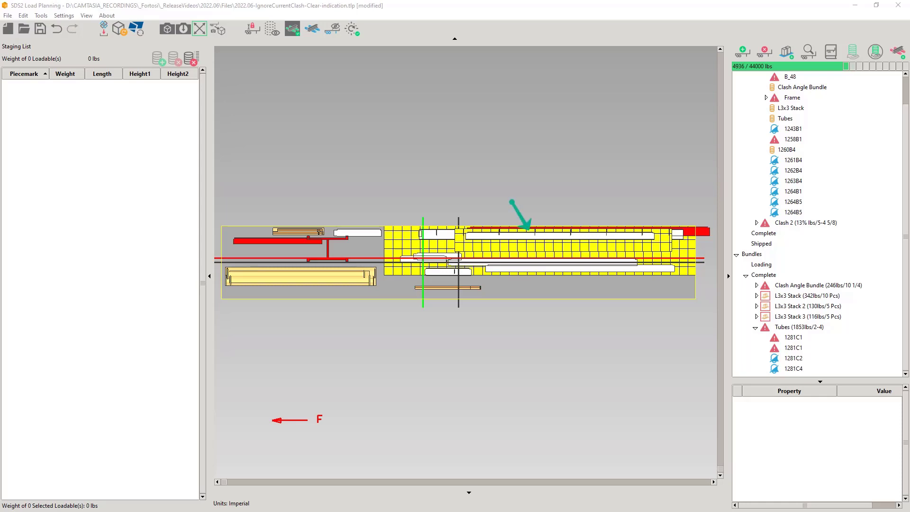
- Select tube 1264B1 and orbit the load to an angled view of the tubes
left_click(587, 234)
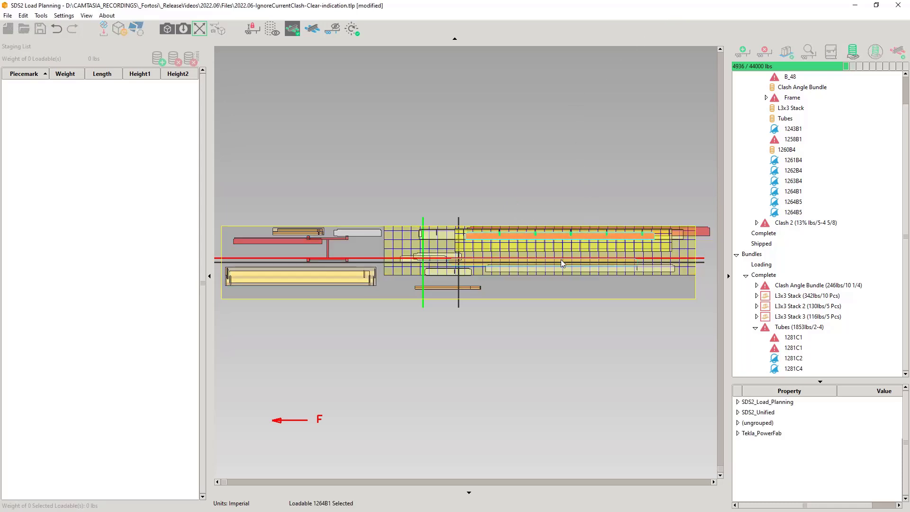
scroll(568, 238, "up", 5)
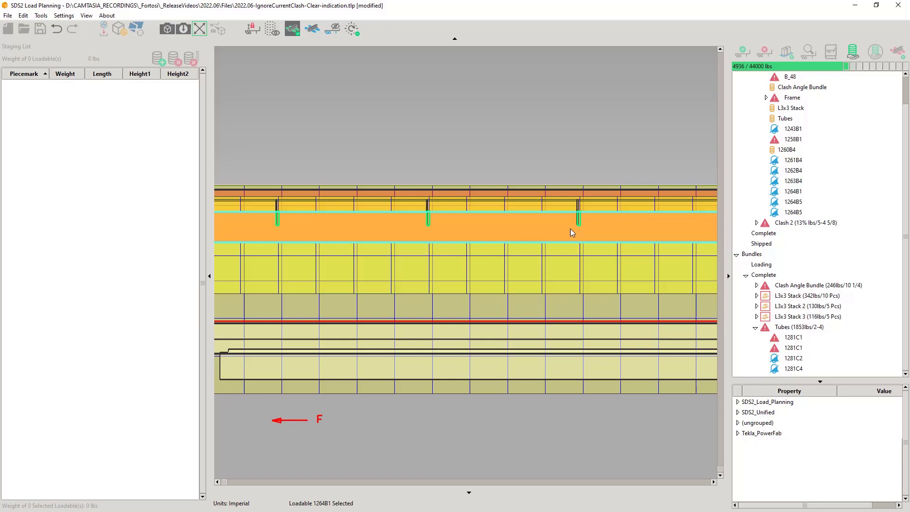
middle_click_drag(586, 223, 506, 108)
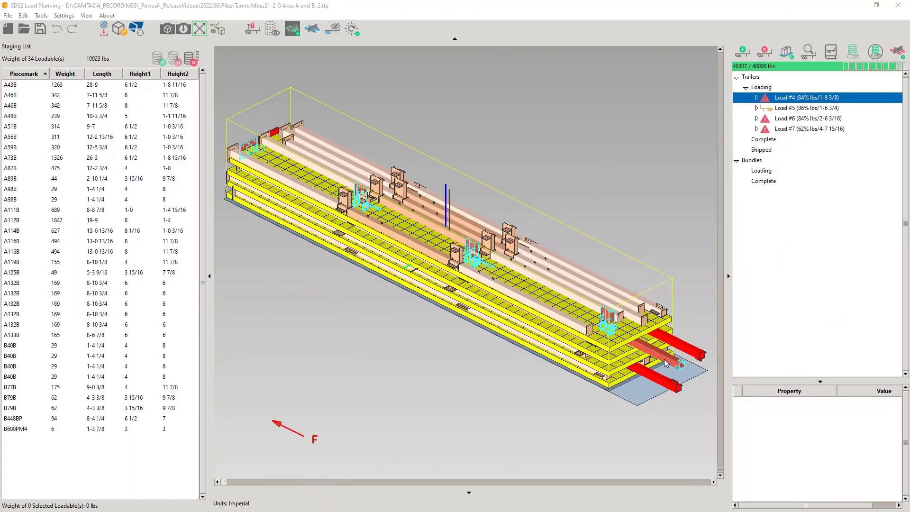
- Select clashing column B1C, zoom in on it, then return to the whole trailer
left_click(666, 363)
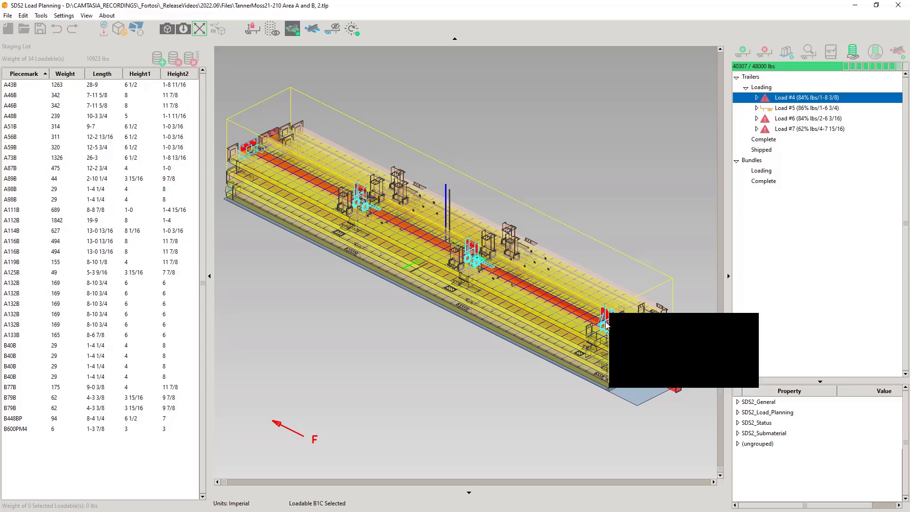
scroll(612, 328, "up", 5)
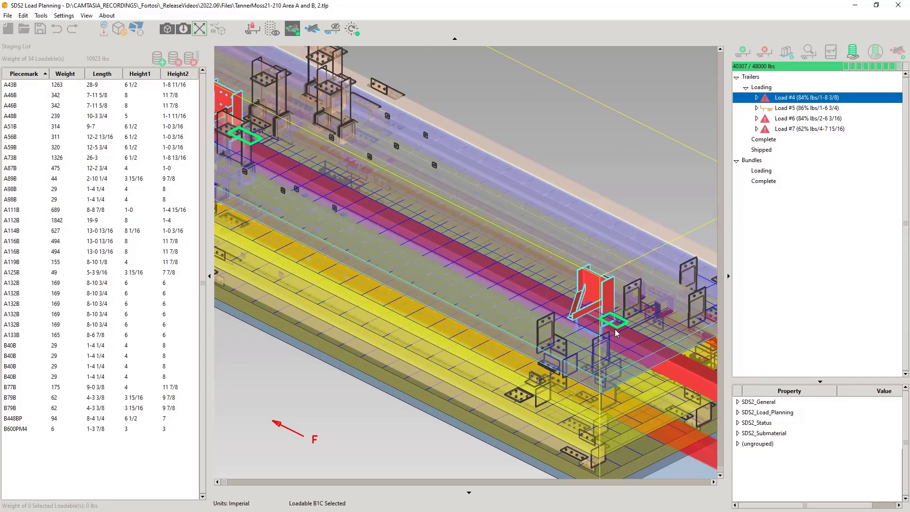
scroll(610, 328, "down", 5)
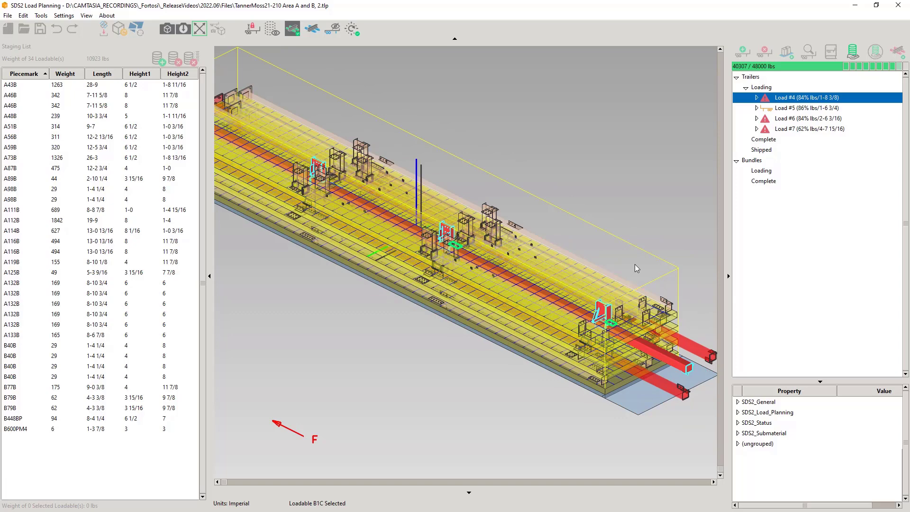
left_click(647, 362)
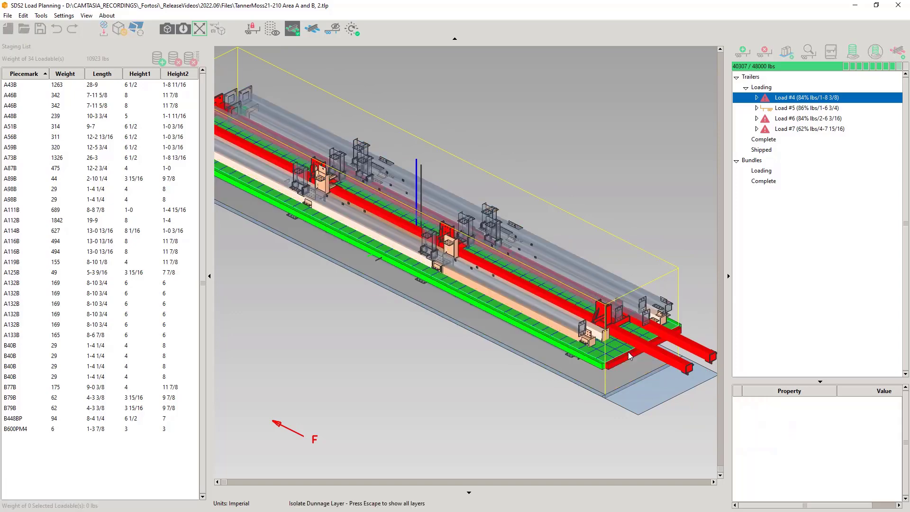
- Inspect B1C's clash from the other side with only dunnage visible and transparent loadables
left_click(630, 355)
key("t")
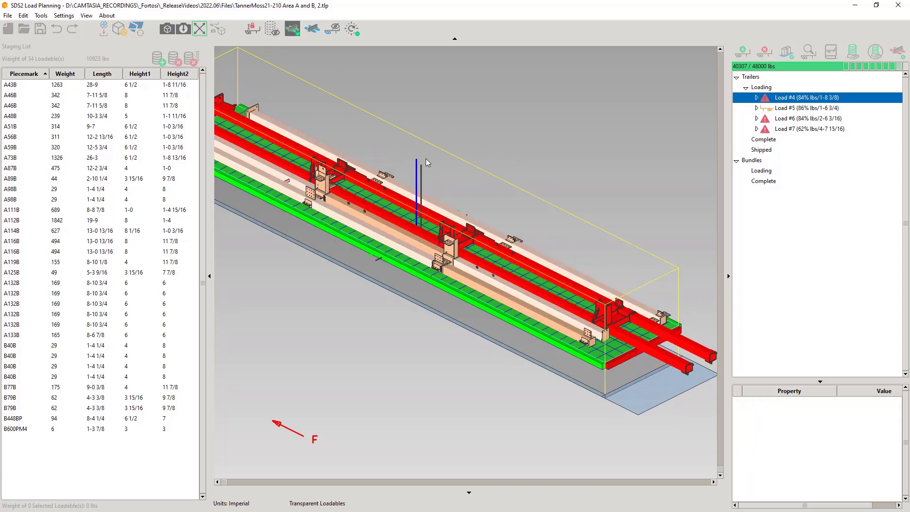
scroll(638, 337, "up", 5)
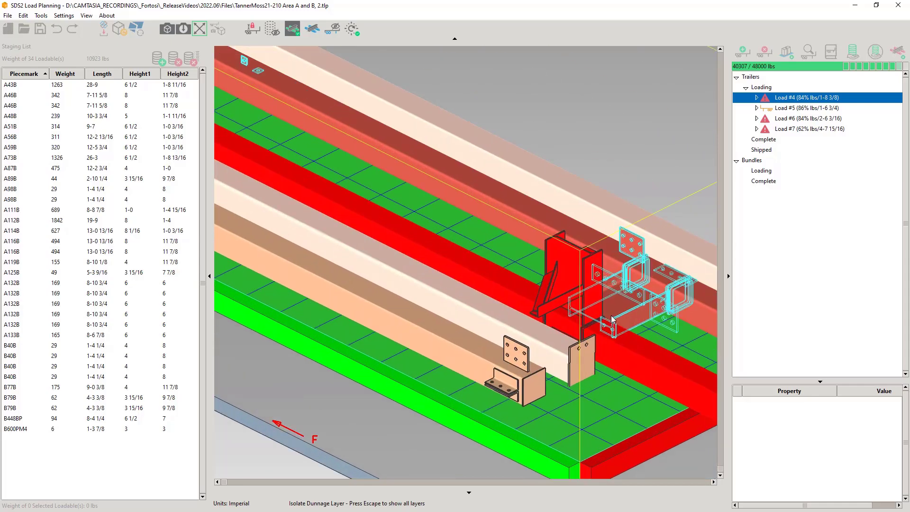
left_click(609, 330)
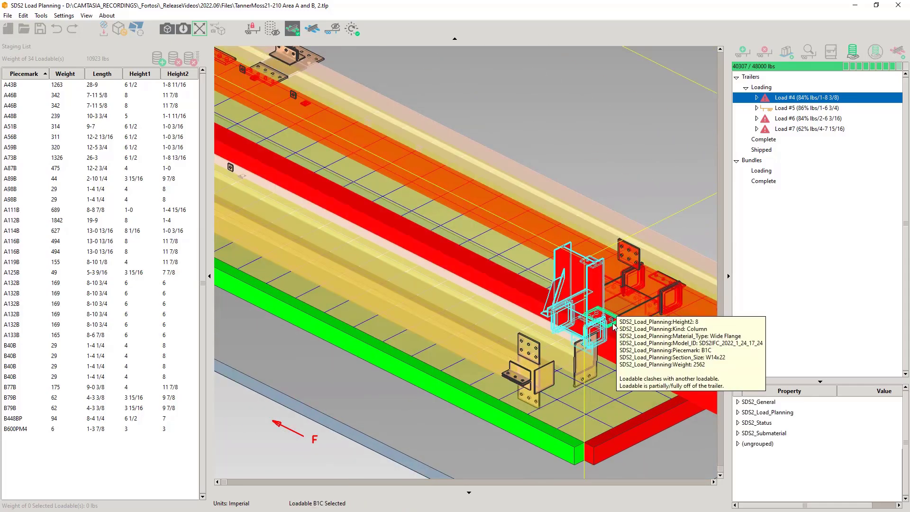
middle_click_drag(605, 328, 571, 340)
left_click(596, 302)
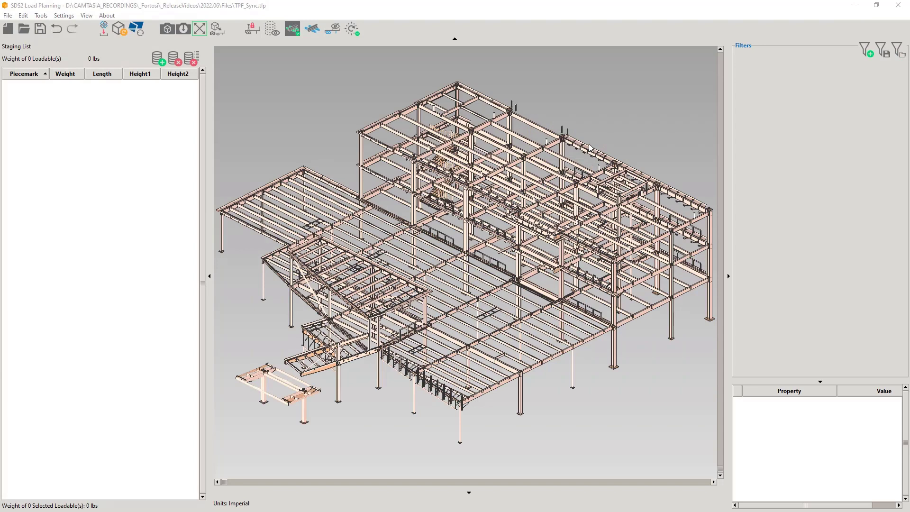
- Enter the PowerFab user name in Preferences, test the connection successfully, and save
left_click(64, 15)
left_click(83, 45)
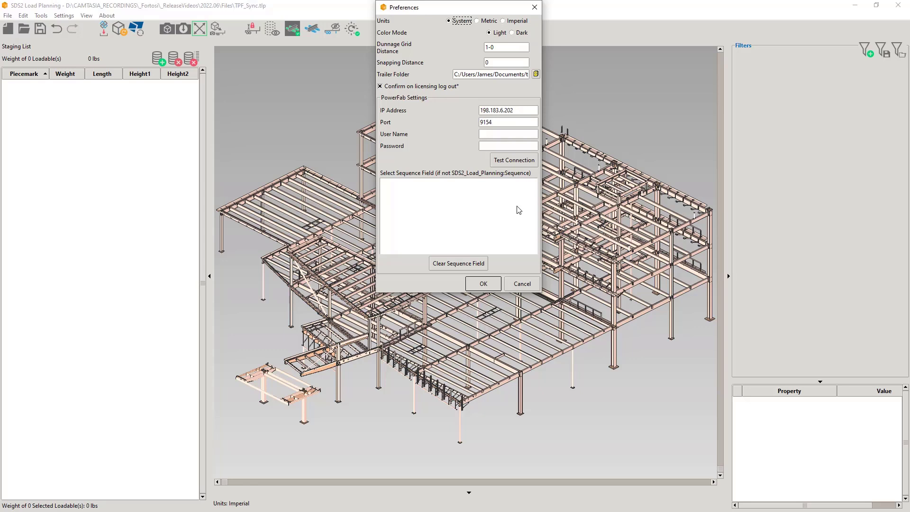
left_click(511, 134)
type("LoadPlanning")
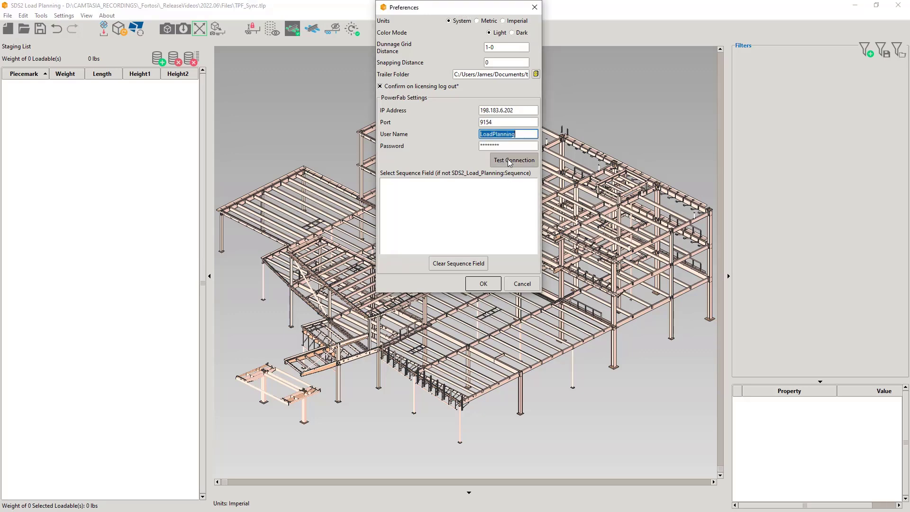
left_click(508, 160)
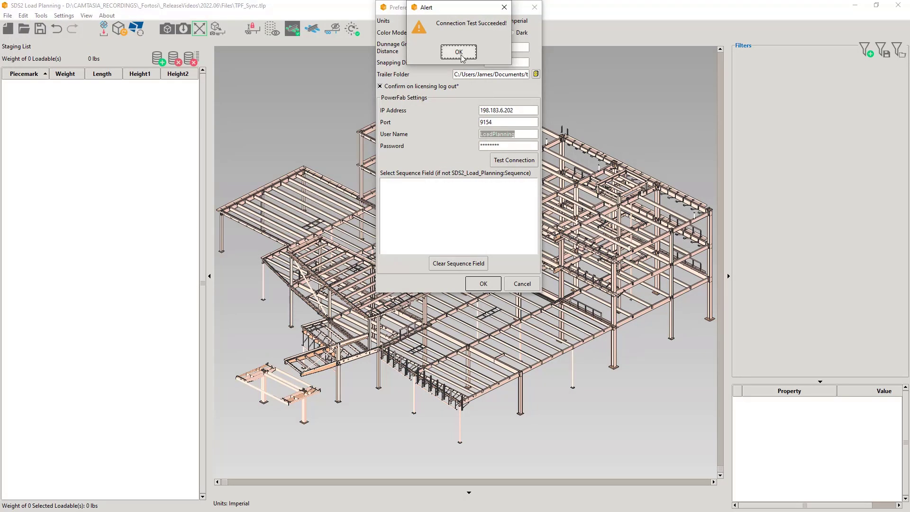
left_click(459, 52)
left_click(483, 283)
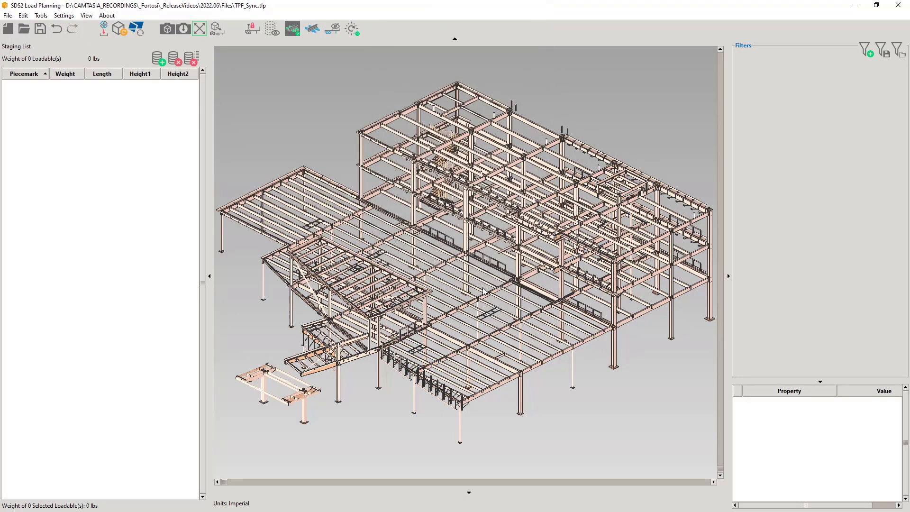
left_click(866, 49)
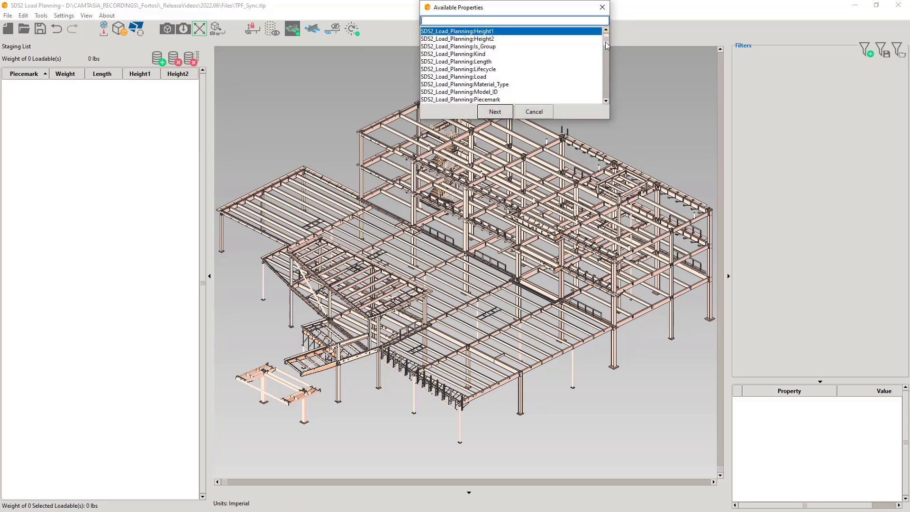
mouse_move(605, 41)
left_mouse_down()
mouse_move(593, 101)
mouse_move(601, 29)
left_mouse_up()
left_click(538, 114)
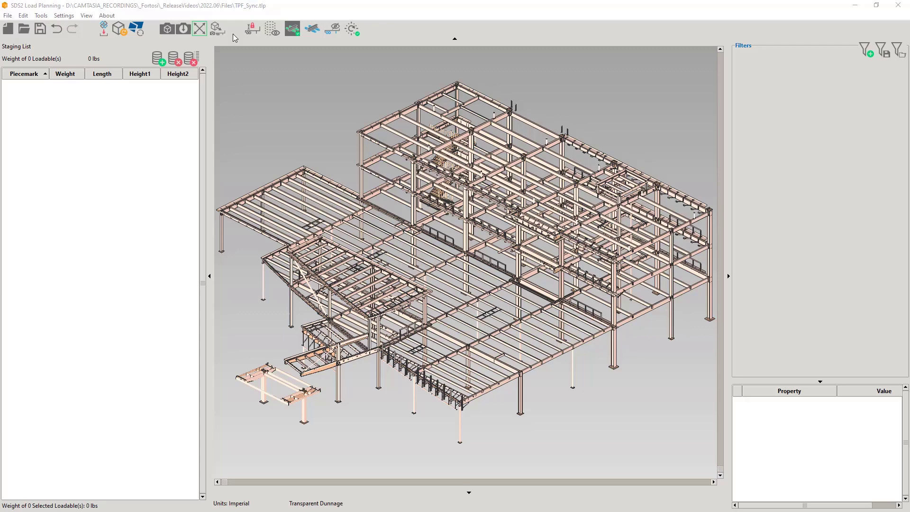
- Sync the loads with the PowerFab job TPFShipRTDemo
left_click(136, 28)
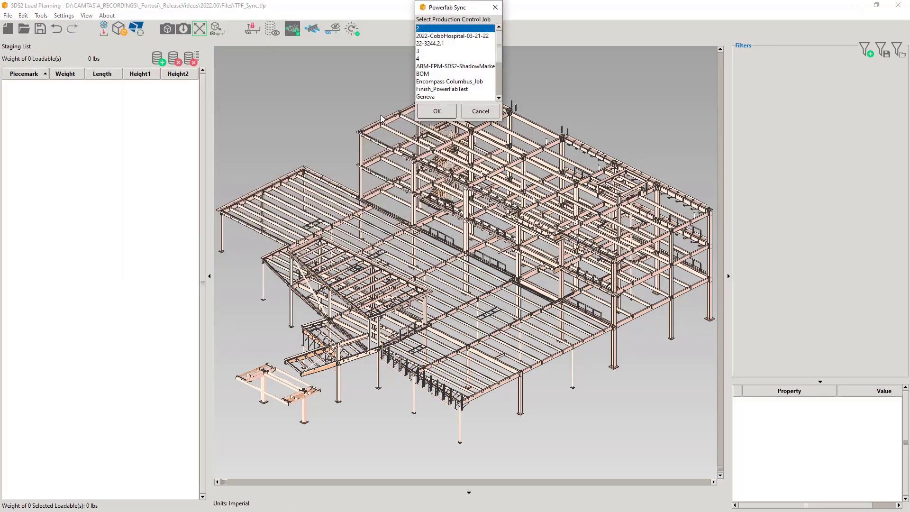
left_click_drag(499, 40, 498, 74)
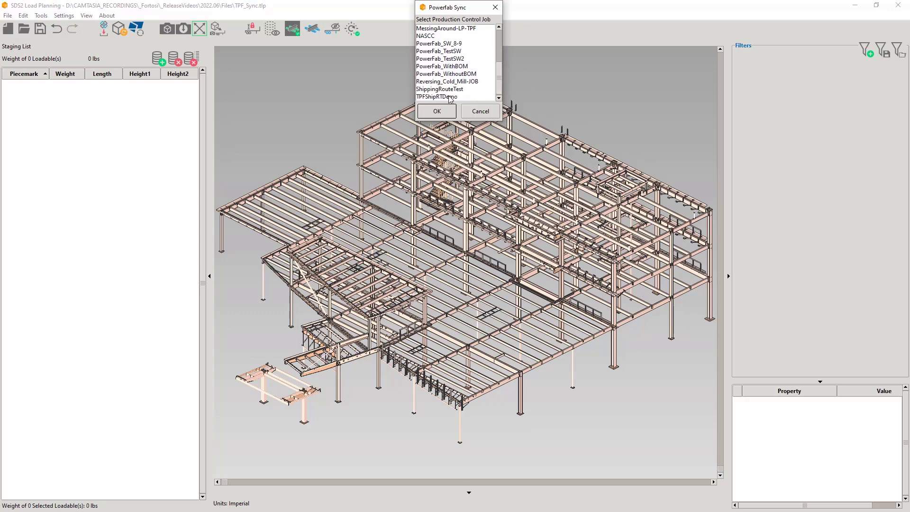
left_click(450, 97)
left_click(437, 112)
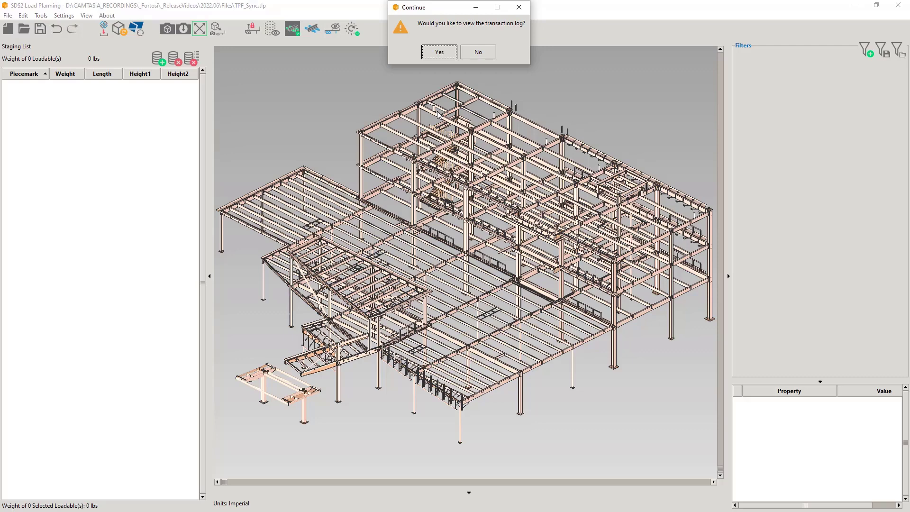
- Review the transaction log down to the latest 'Ok done.' entry, then close Notepad
left_click(445, 53)
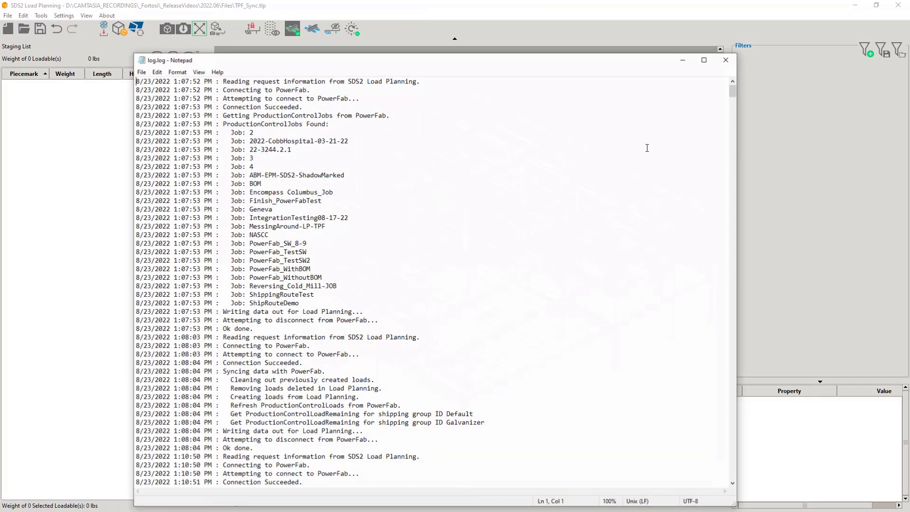
left_click_drag(733, 91, 733, 473)
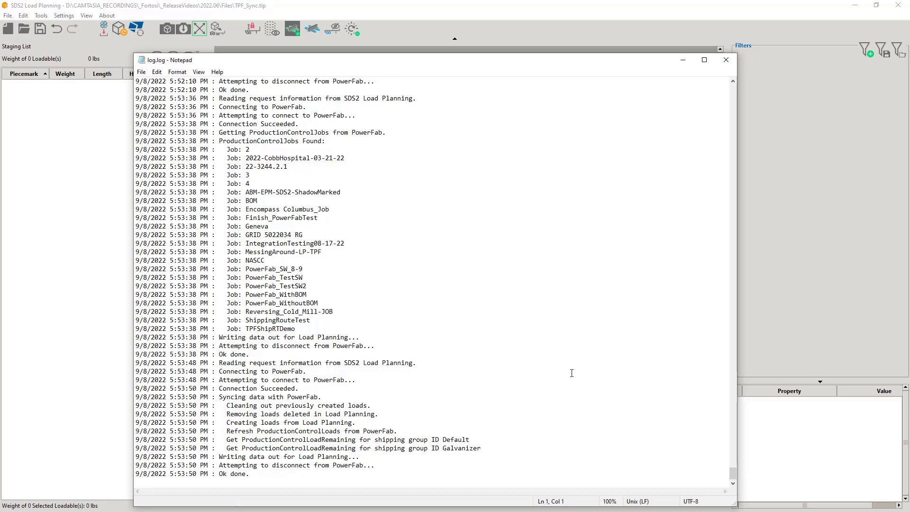
left_click(725, 60)
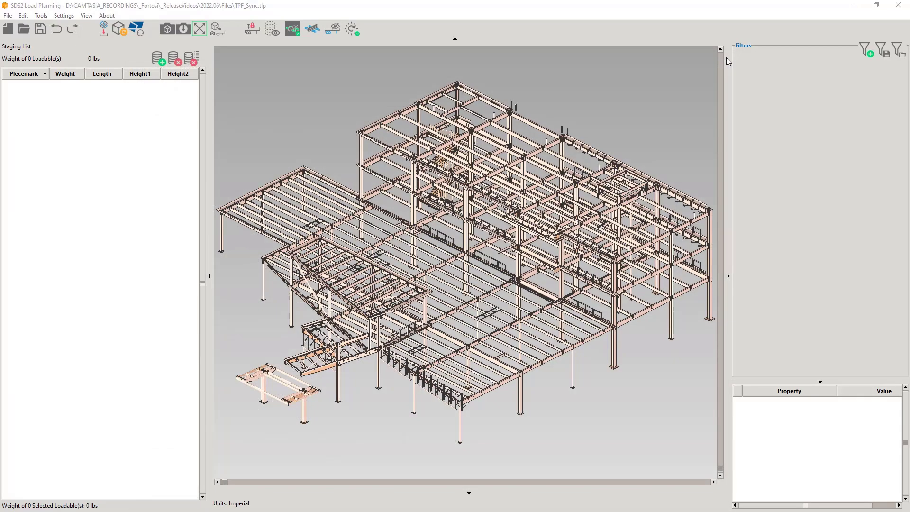
- Filter the model by Tekla_PowerFab:Approval_Status to show statuses A, IFF and N
left_click(869, 49)
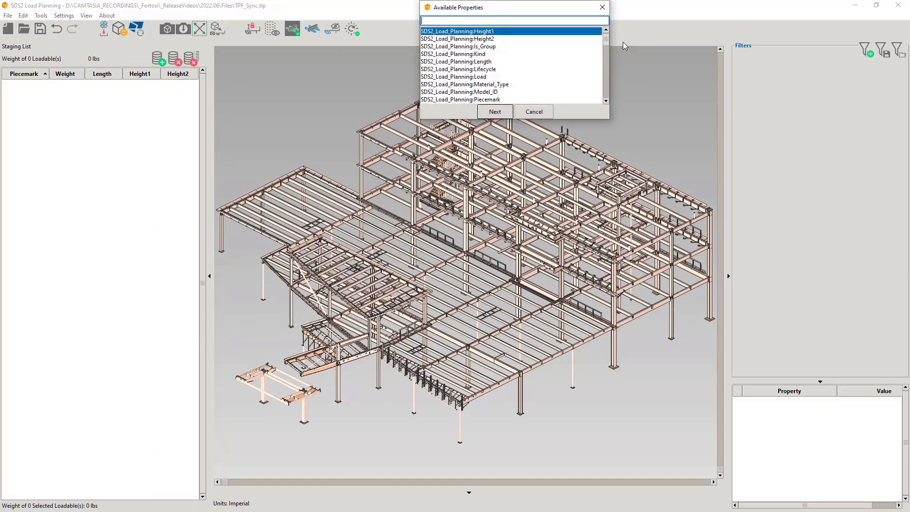
left_click_drag(604, 39, 604, 102)
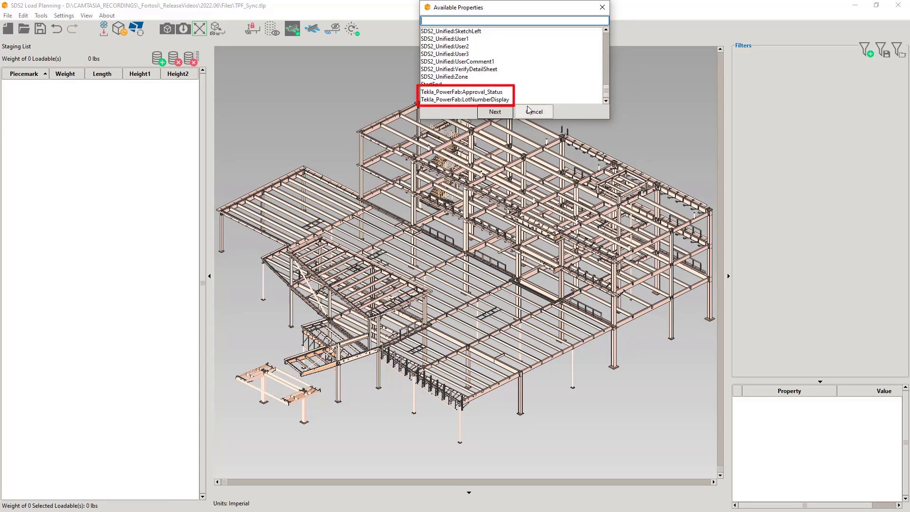
left_click(500, 93)
left_click(495, 111)
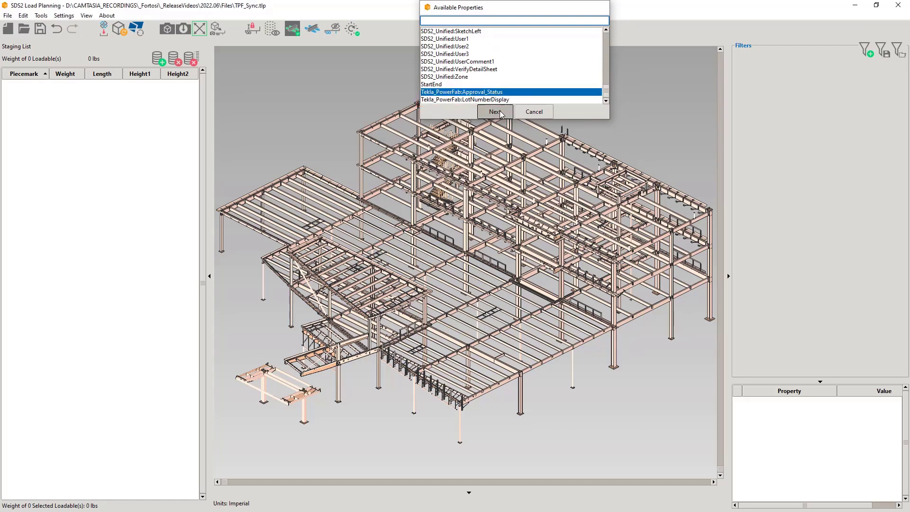
left_click(374, 39)
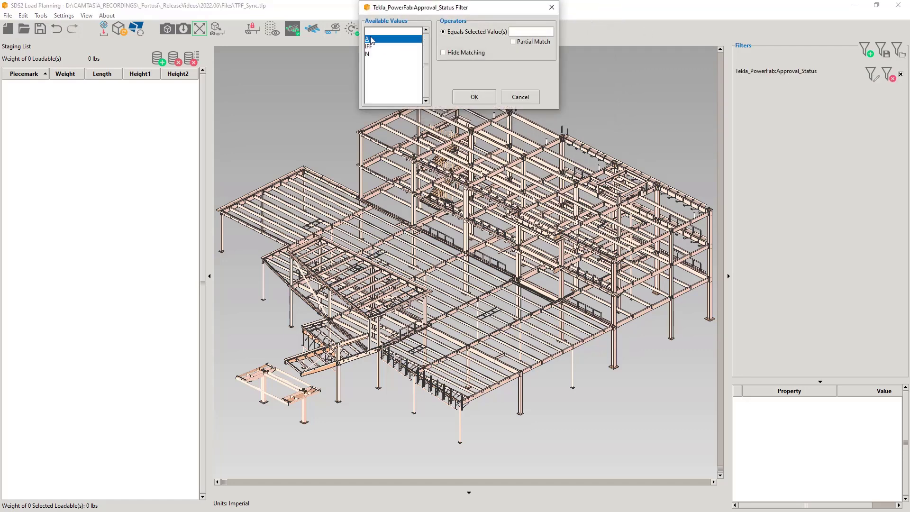
left_click(478, 99)
left_click(871, 75)
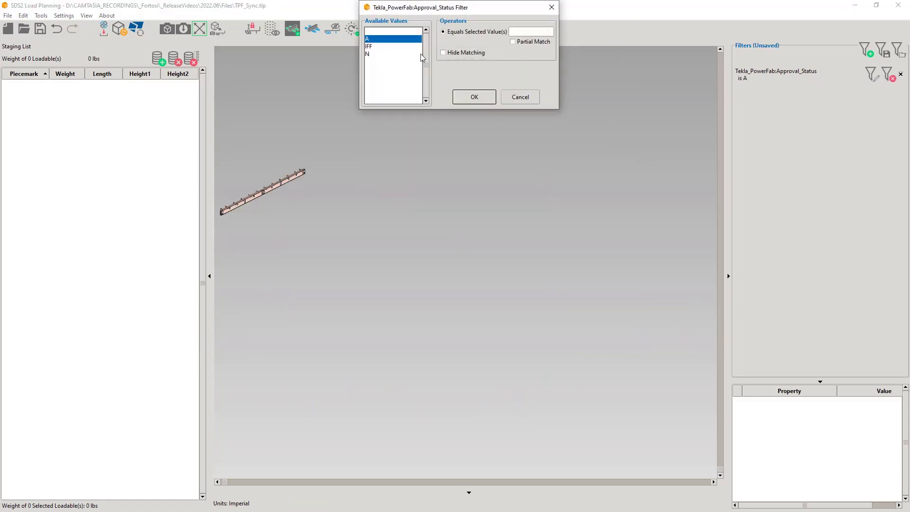
key("Down")
left_click(473, 97)
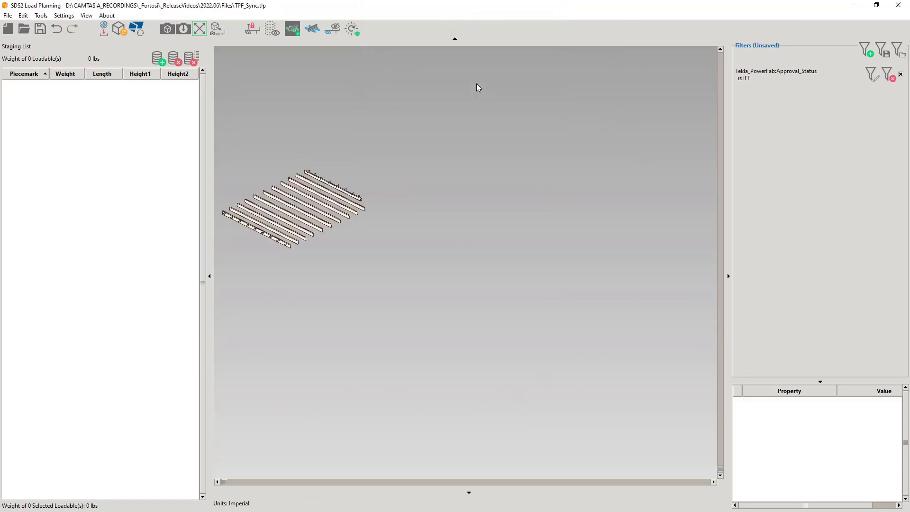
left_click(871, 74)
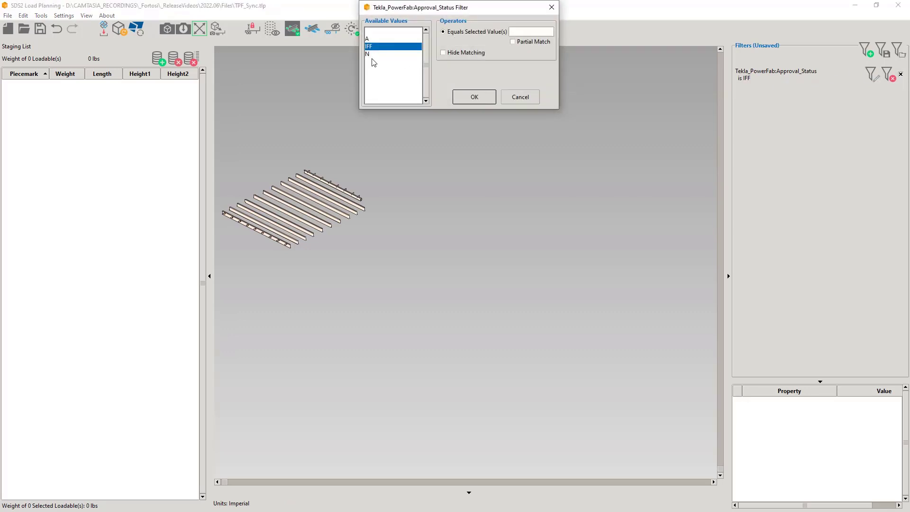
left_click(367, 54)
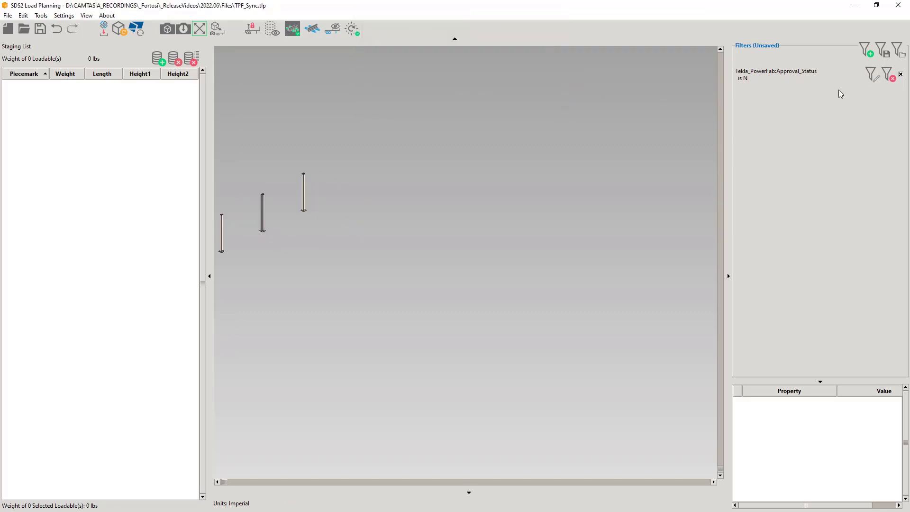
left_click(872, 74)
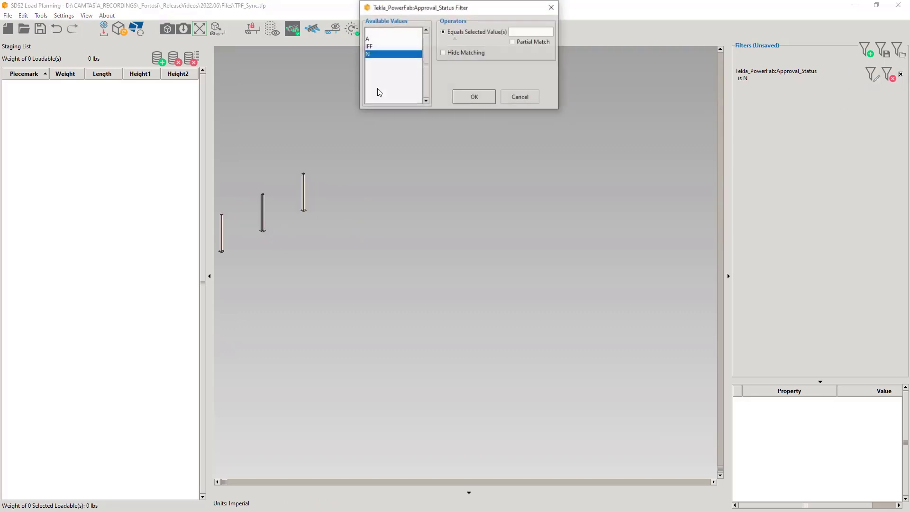
left_click(375, 38, "shift")
left_click(474, 97)
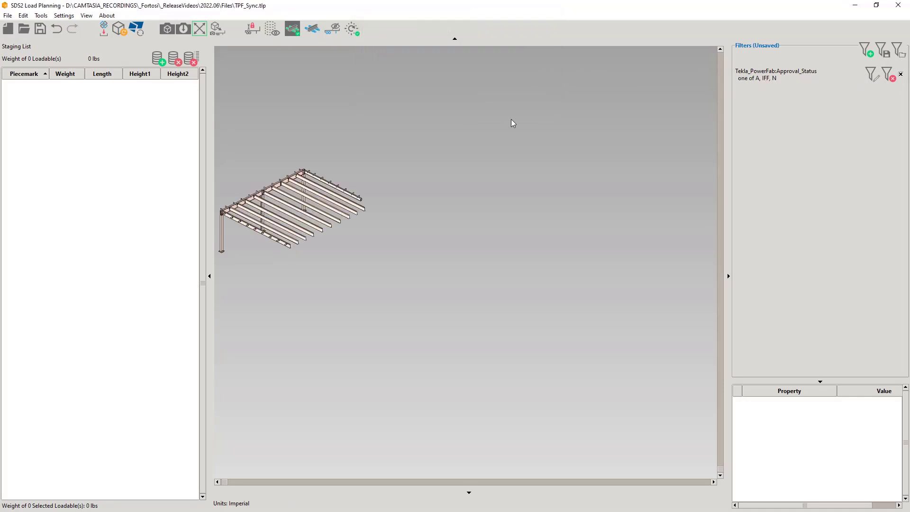
- Add a Tekla_PowerFab:LotNumberDisplay filter limited to lot LT-4
left_click(869, 53)
left_click_drag(605, 41, 602, 101)
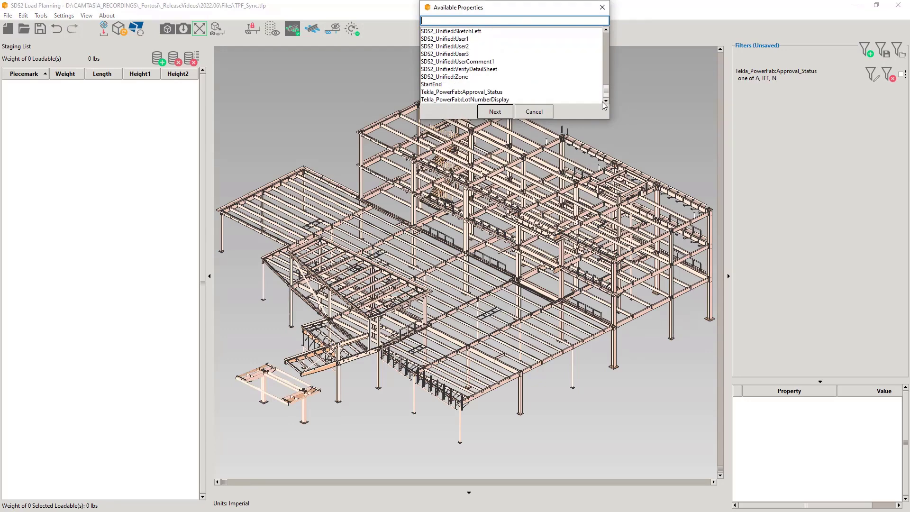
left_click(503, 100)
left_click(495, 111)
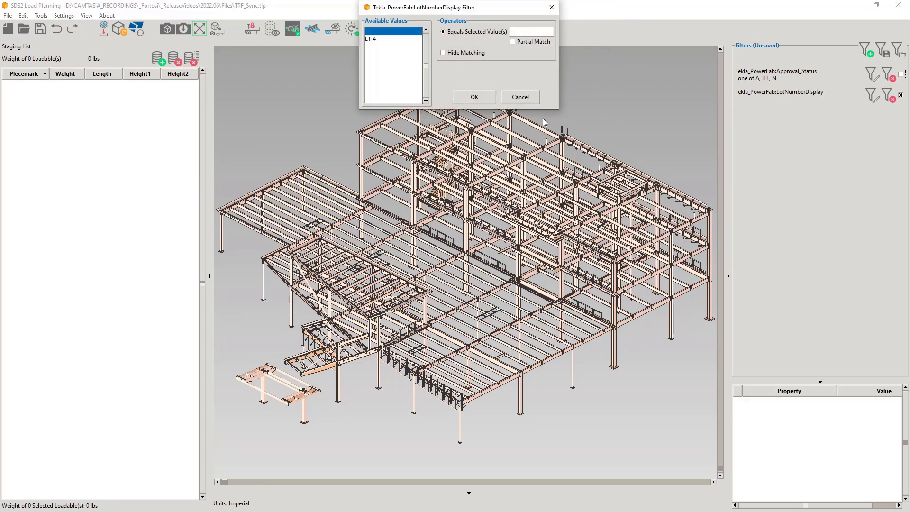
left_click(374, 39)
left_click(474, 96)
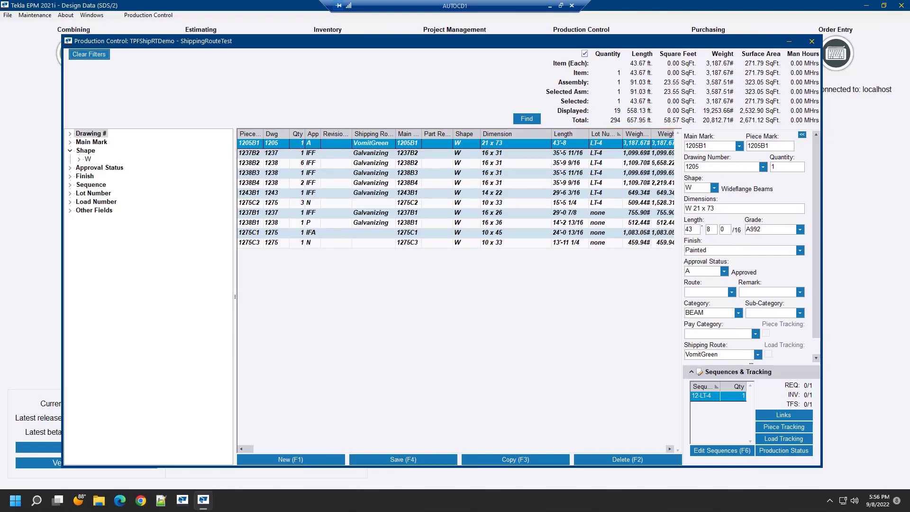
- Change piece 1205B1's approval status to IFA and save the change
left_click(724, 273)
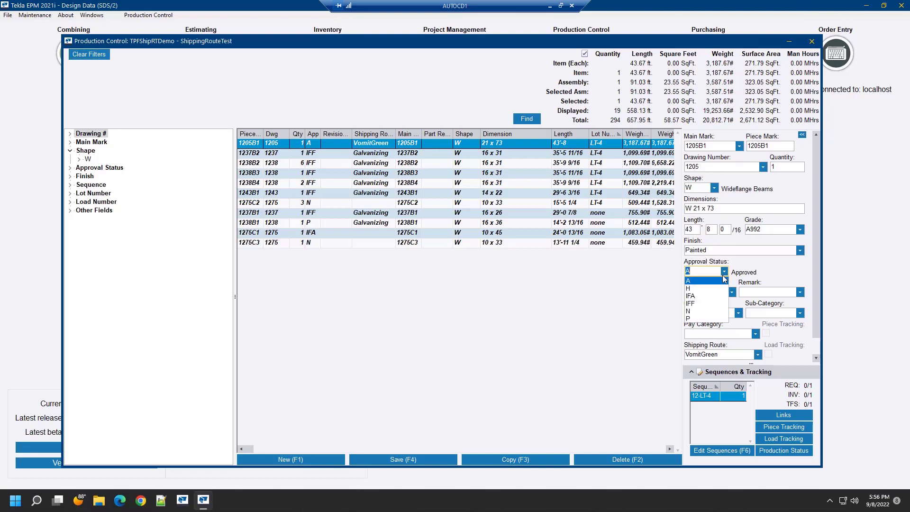
left_click(691, 296)
left_click(718, 451)
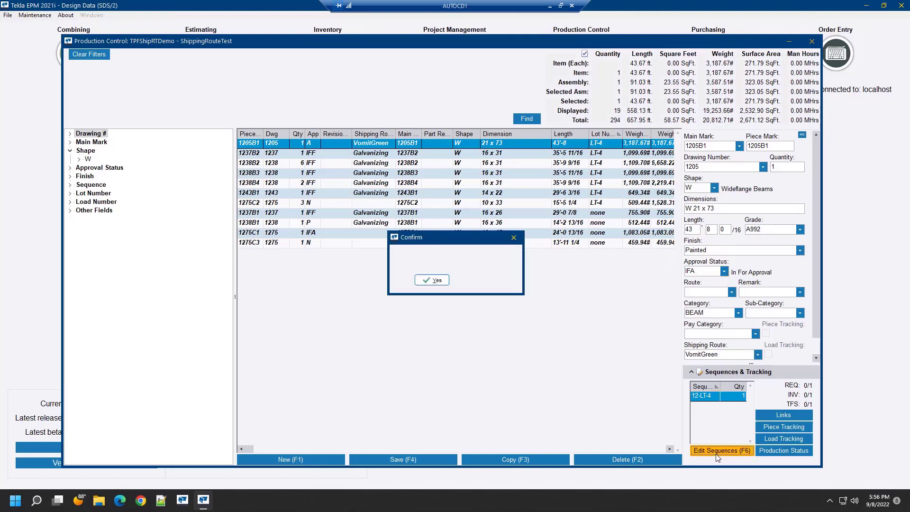
left_click(433, 278)
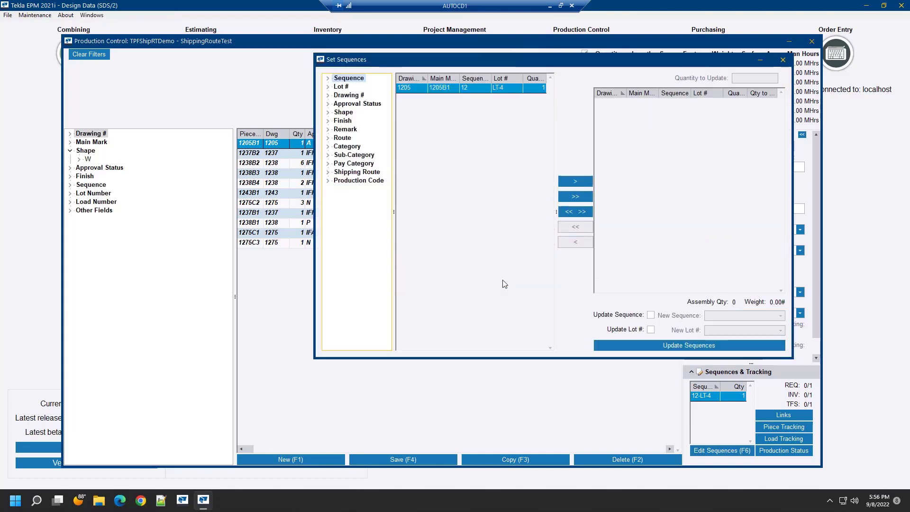
- Move piece 1205B1 from lot LT-4 to lot LT1 in the sequence editor
left_click(576, 180)
left_click(651, 329)
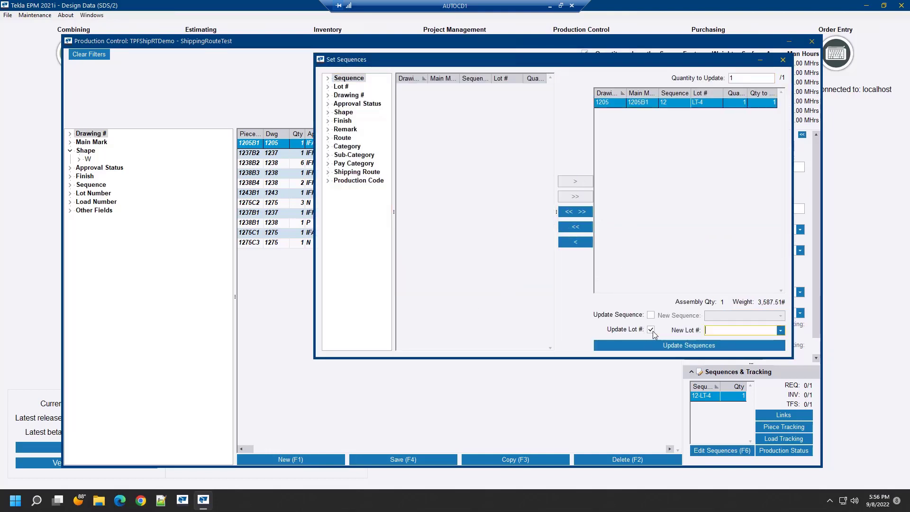
left_click(780, 330)
left_click(711, 340)
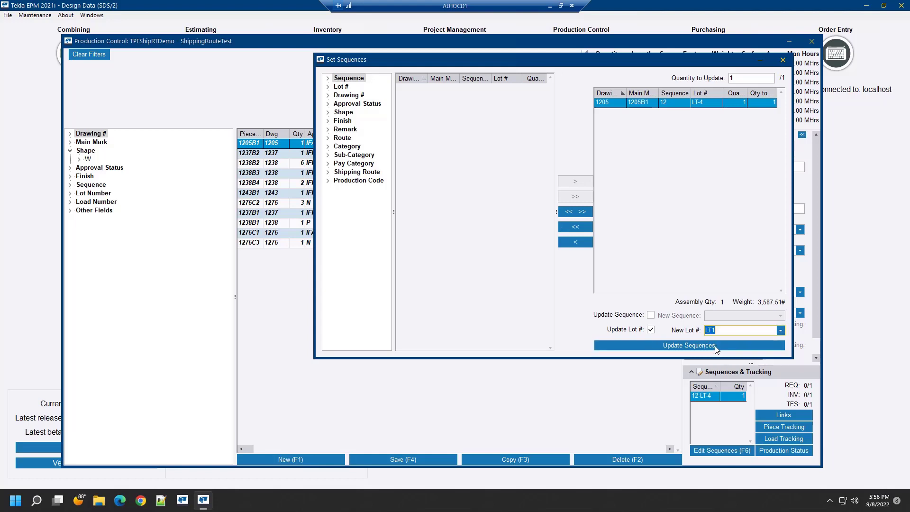
left_click(701, 345)
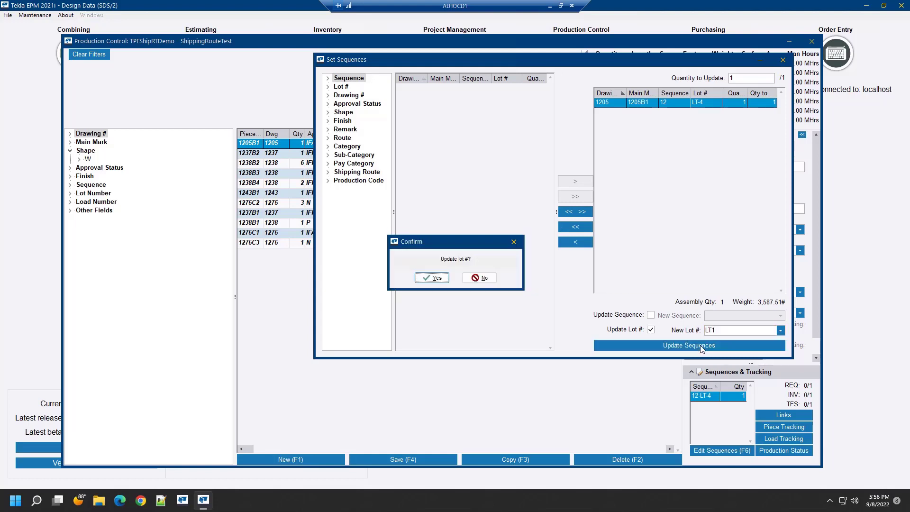
left_click(434, 278)
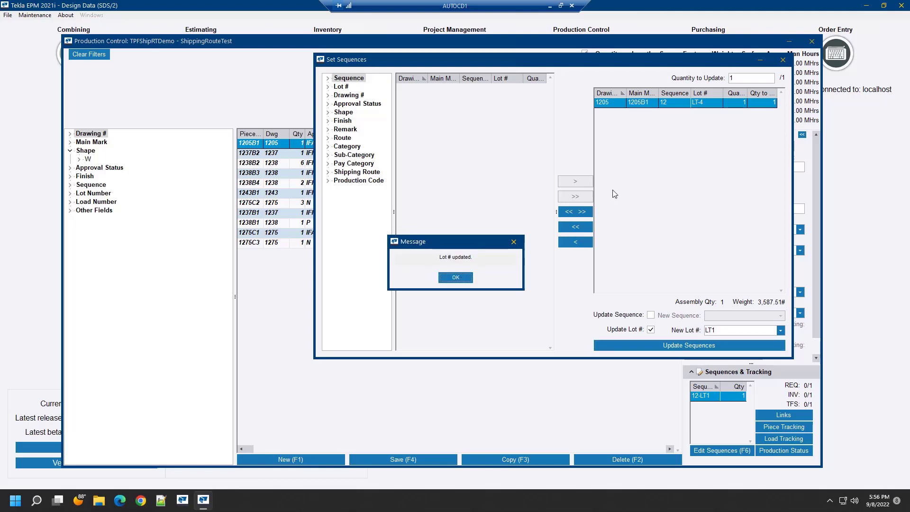
left_click(462, 280)
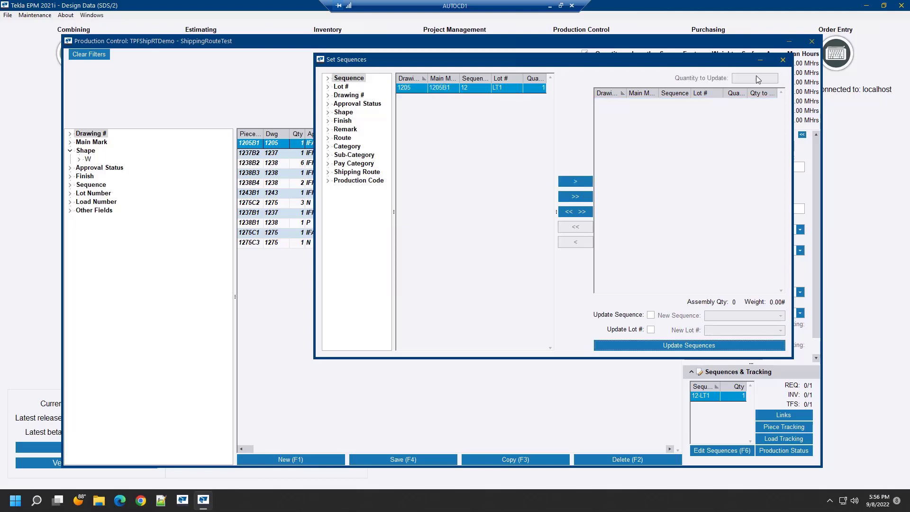
left_click(783, 60)
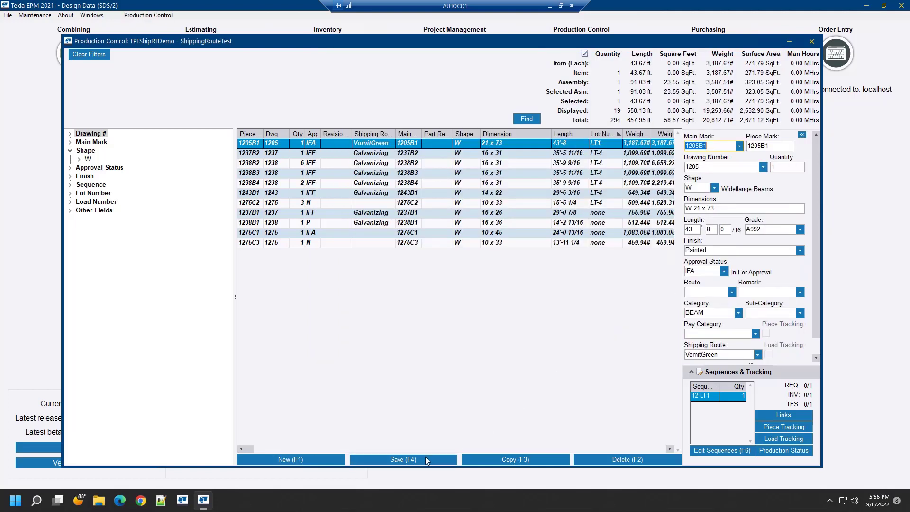
- Fit the model in view and add front girder 1205B1 to the staging list
left_click(425, 458)
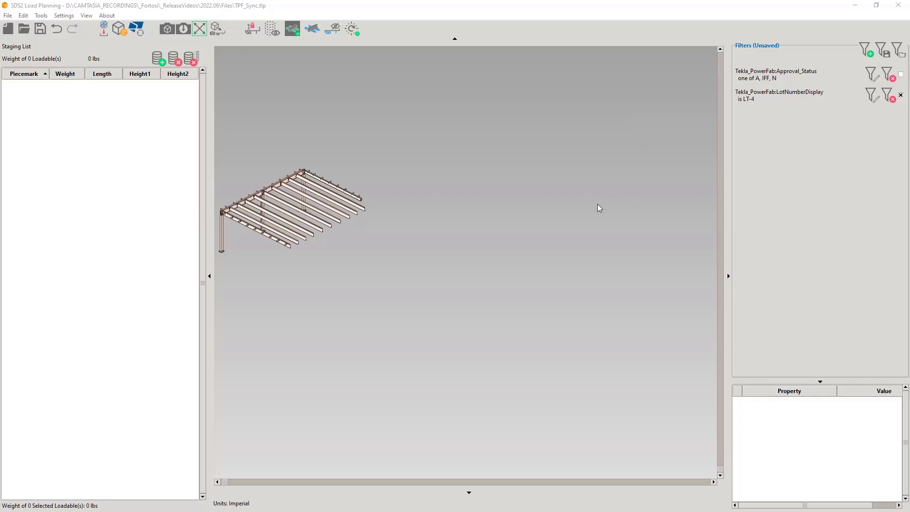
right_click(599, 205)
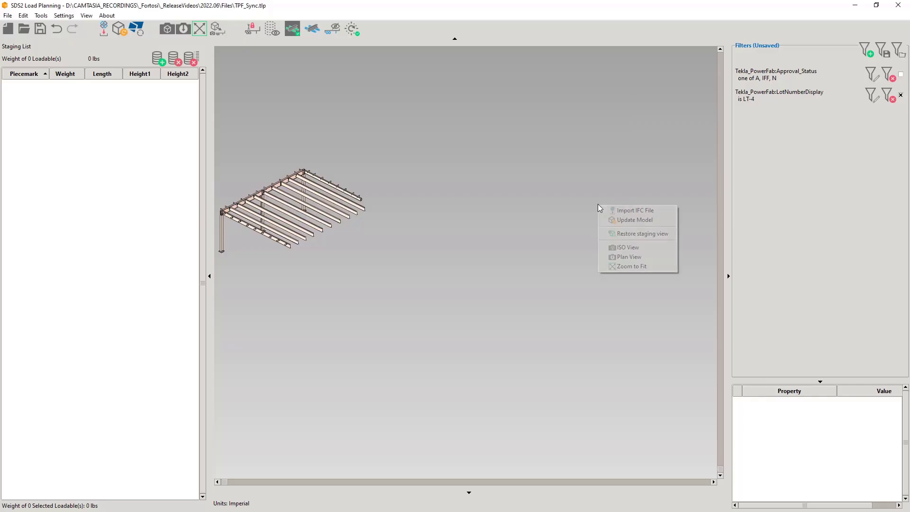
left_click(638, 265)
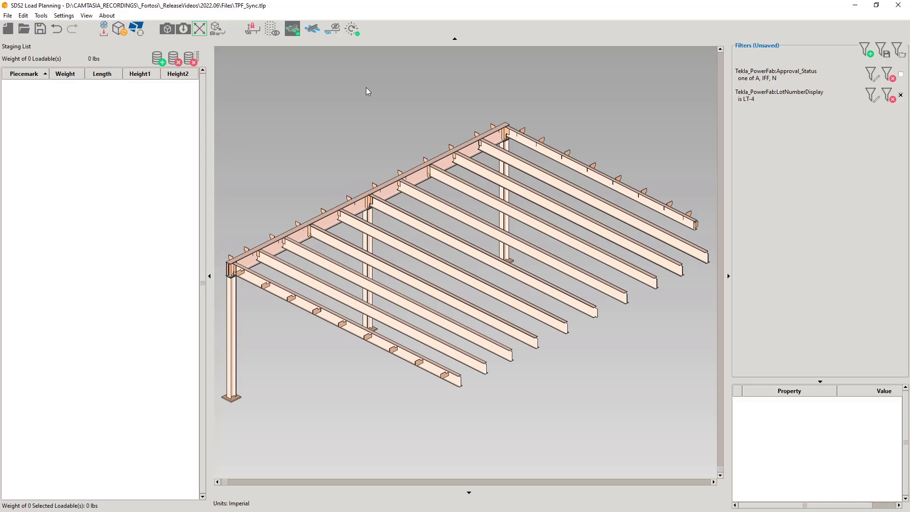
left_click(390, 185)
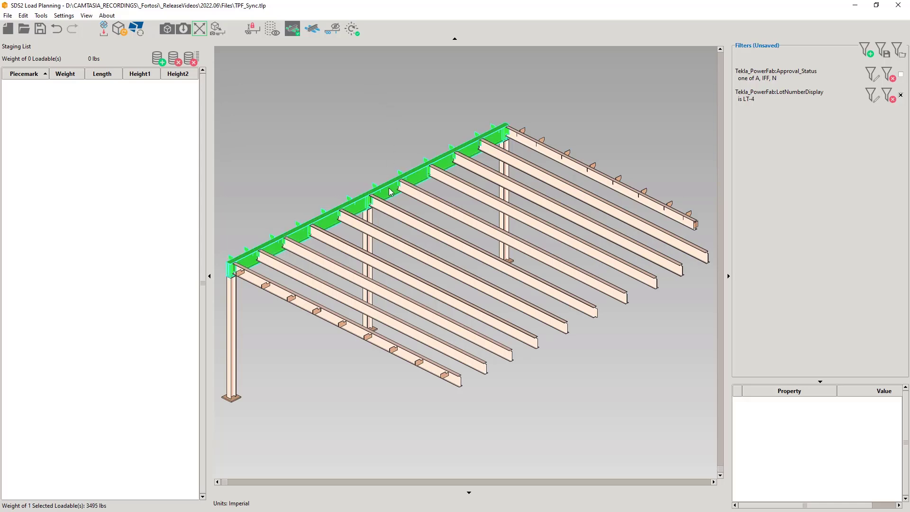
right_click(380, 137)
left_click(398, 138)
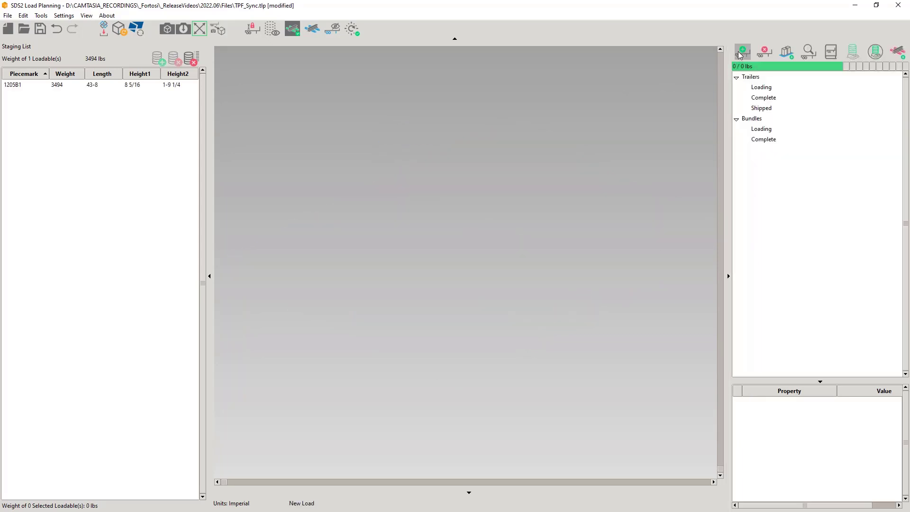
- Create a new load on trailer KHA12 and place 1205B1 centred on the bed
left_click(742, 51)
type("LoadJames")
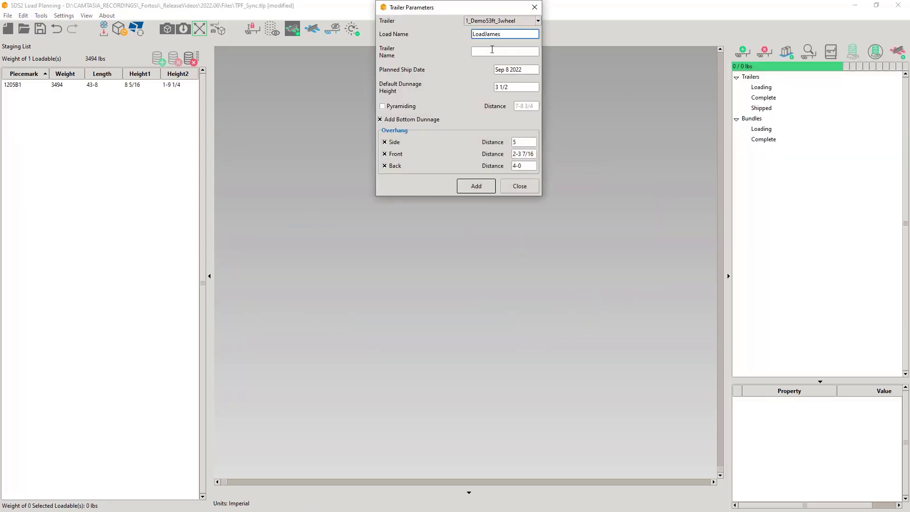
left_click(491, 51)
type("KHA12")
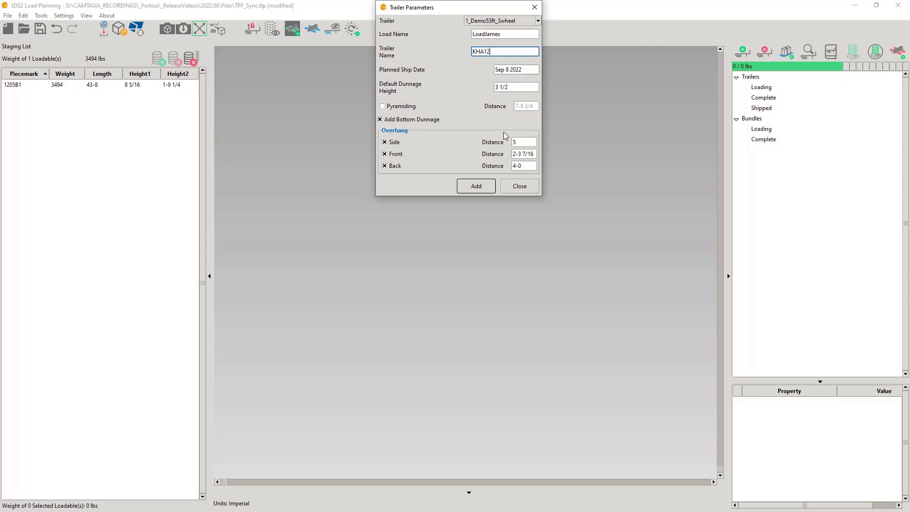
left_click(475, 187)
left_click(520, 186)
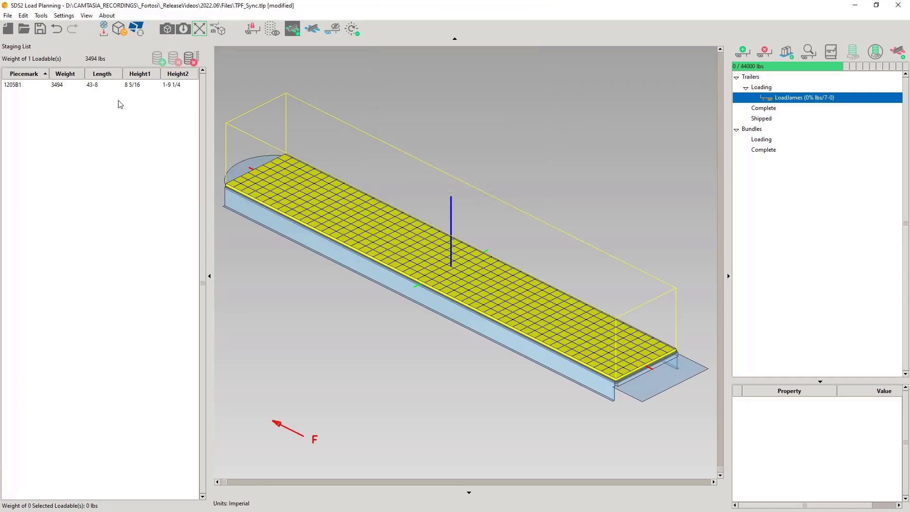
double_click(121, 84)
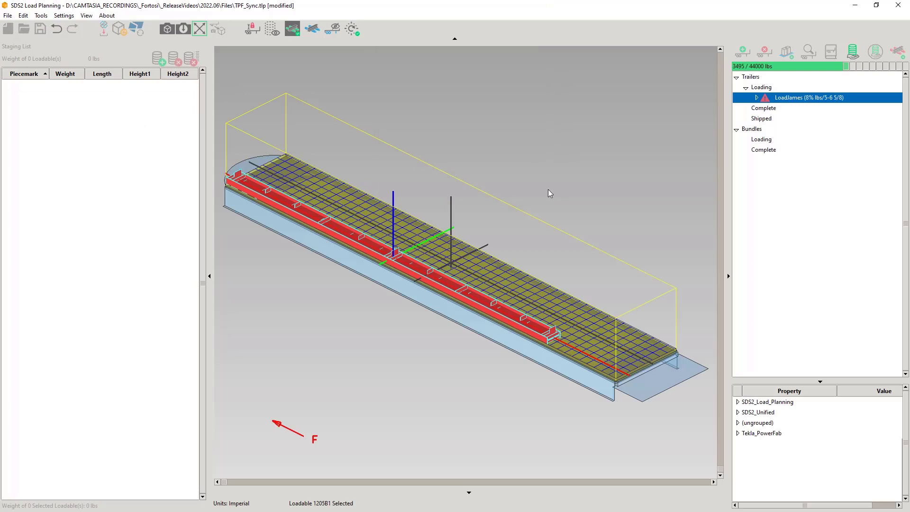
left_click_drag(424, 272, 478, 294)
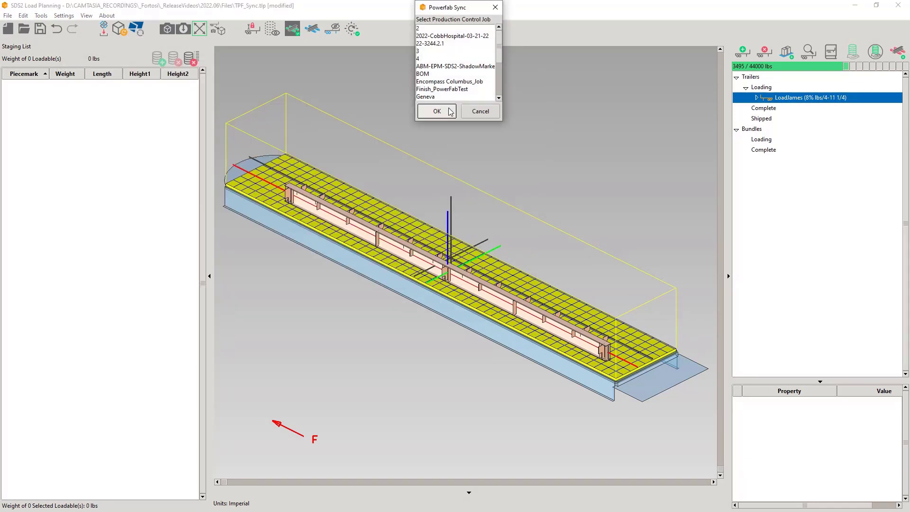
- Sync to TPFShipRTDemo and scroll the log showing 1205B1 rejected for invalid quantity
left_click_drag(499, 43, 498, 92)
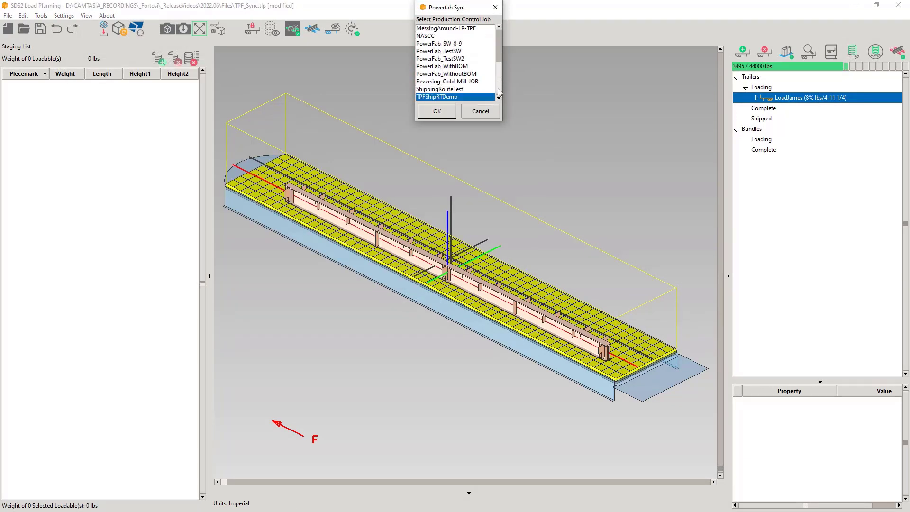
left_click(436, 114)
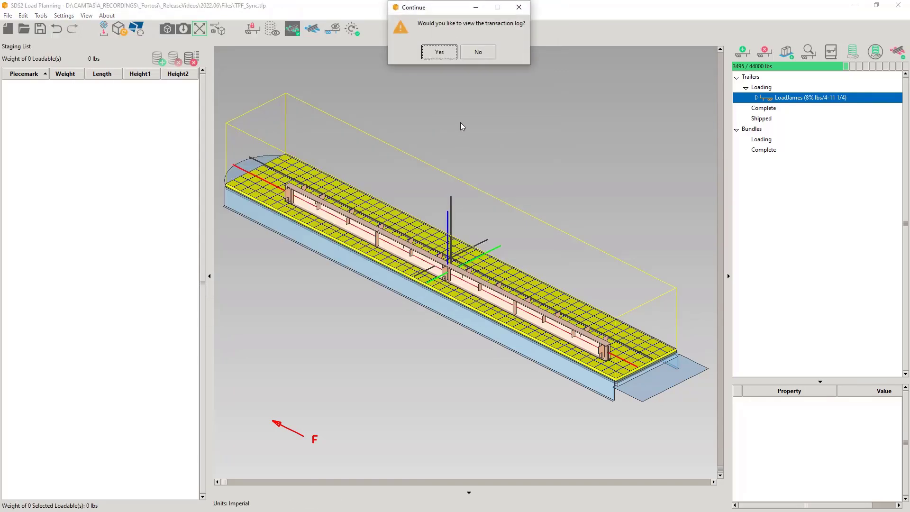
left_click(440, 52)
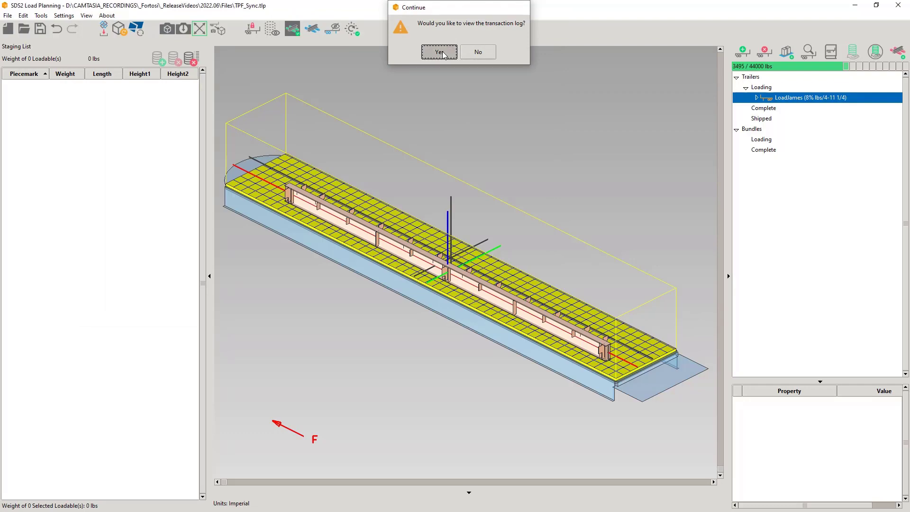
left_click_drag(734, 93, 703, 484)
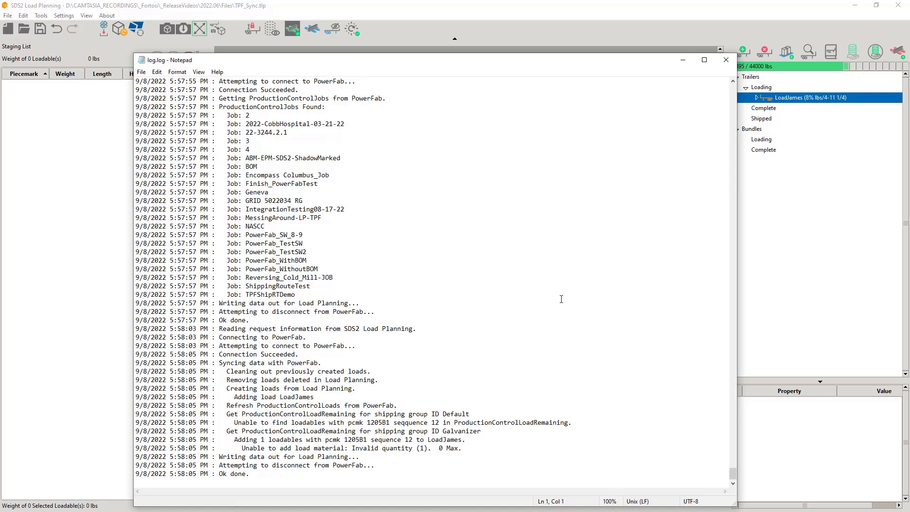
- Check girder 1205B1's Tekla_PowerFab properties, then open Load Tracking in PowerFab
left_click(726, 60)
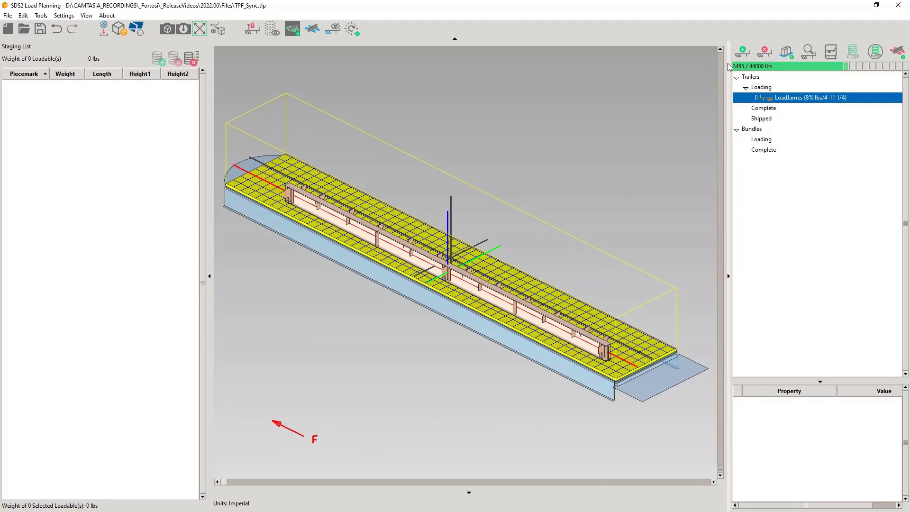
left_click(598, 345)
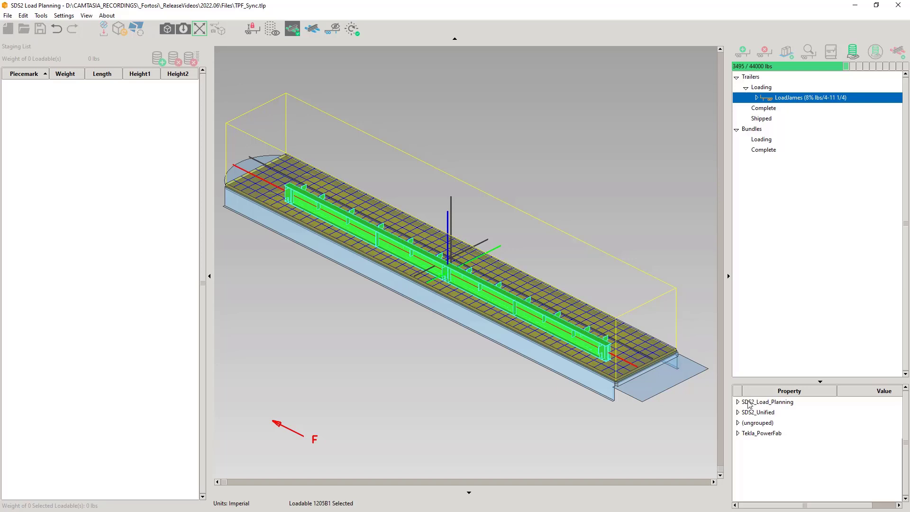
left_click(738, 433)
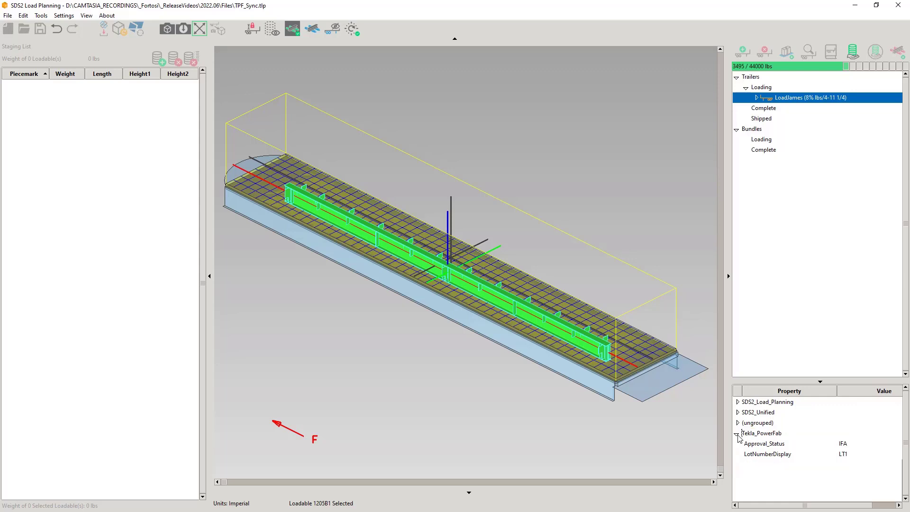
left_click(659, 200)
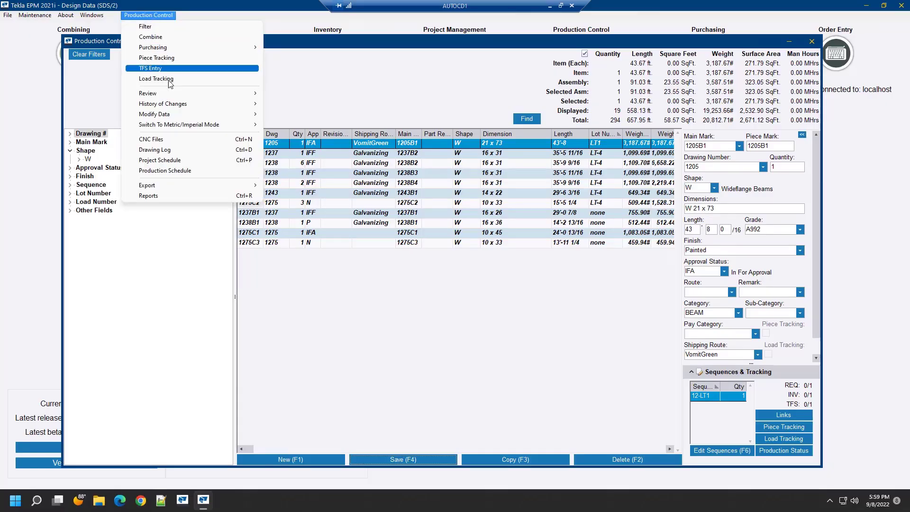
left_click(169, 80)
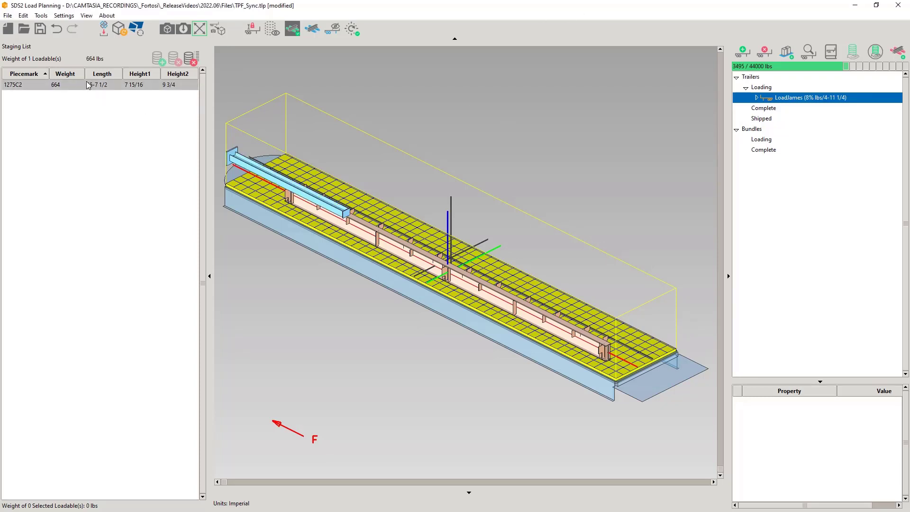
- Load piece 1275C2 onto the trailer and sync the load to PowerFab, skipping the transaction log
double_click(88, 84)
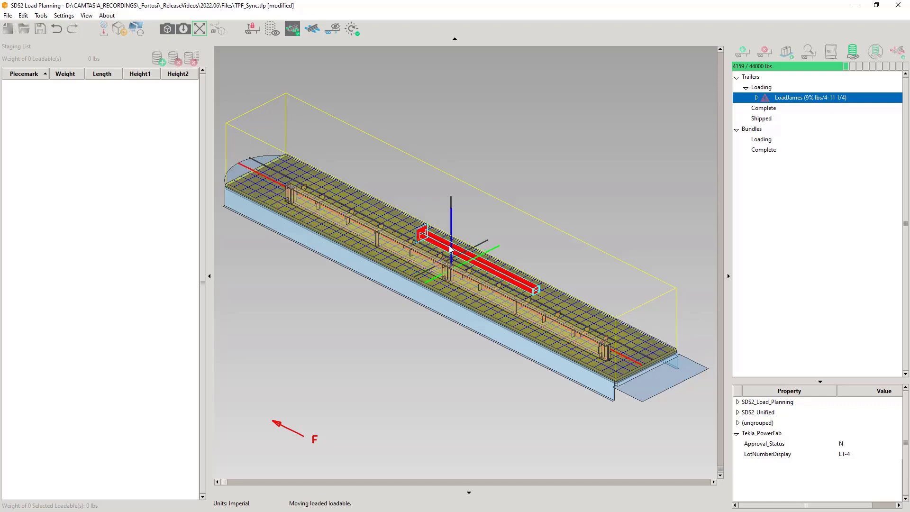
left_click(137, 28)
left_click(444, 112)
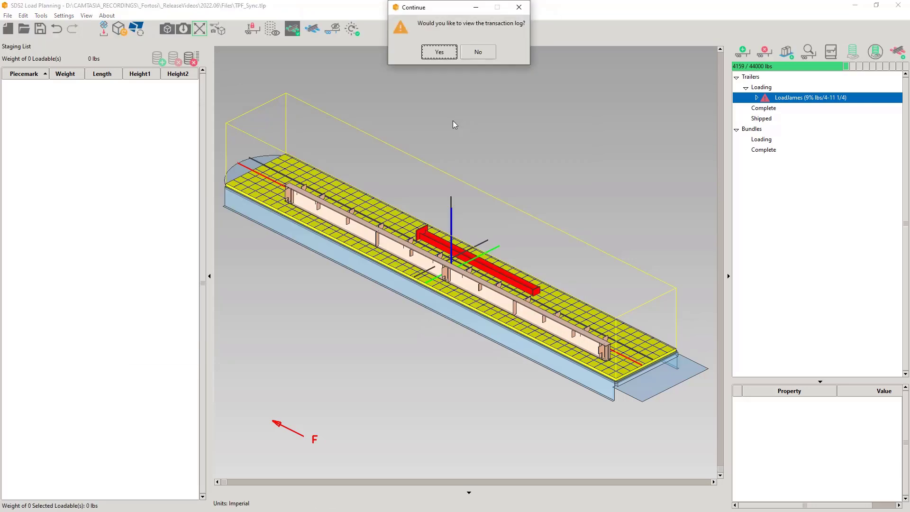
left_click(478, 52)
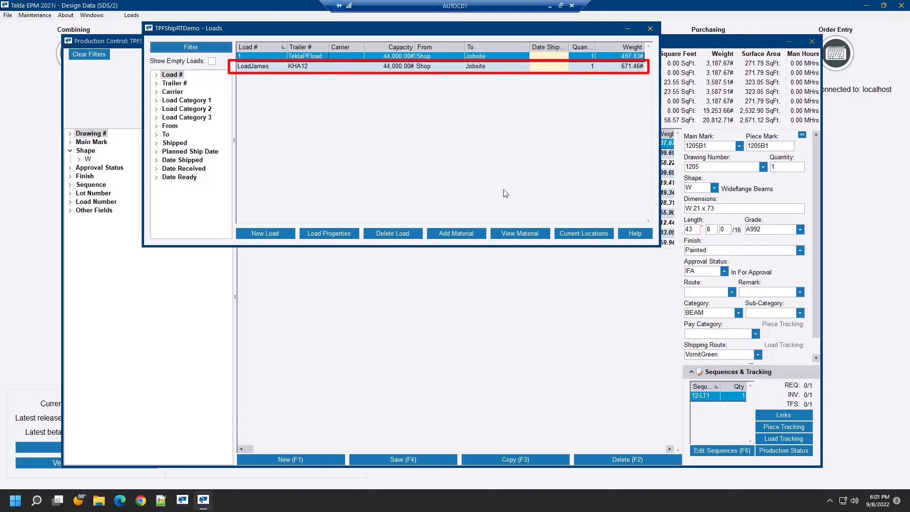
- Confirm the KHA12 load's material lists only 1275C2, then put the Loads window away
double_click(317, 66)
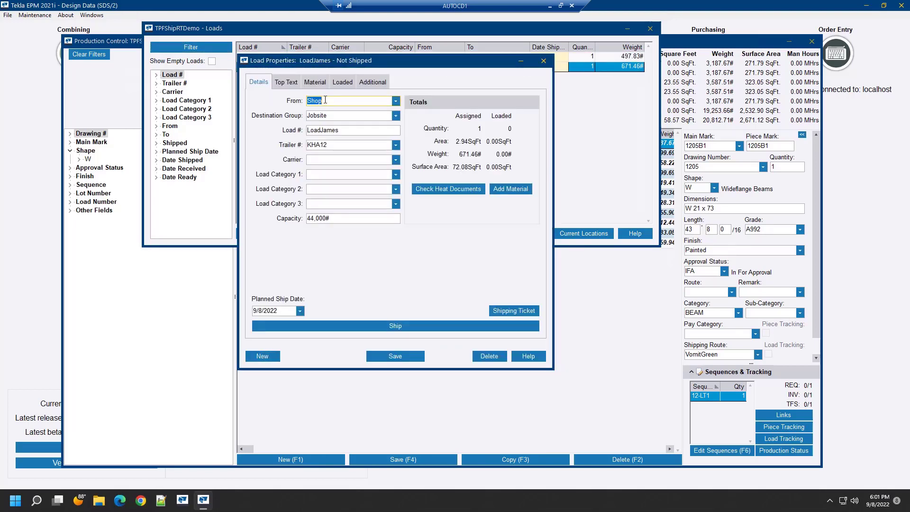
left_click(317, 83)
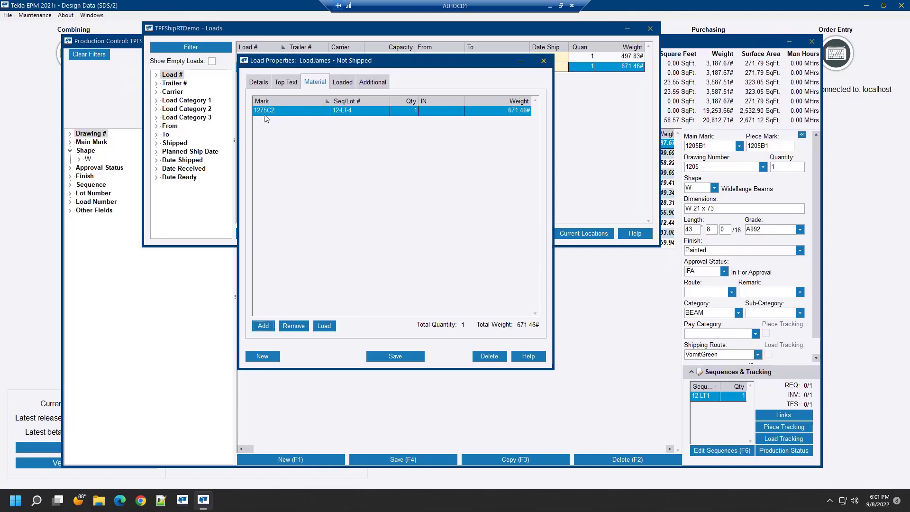
left_click(543, 61)
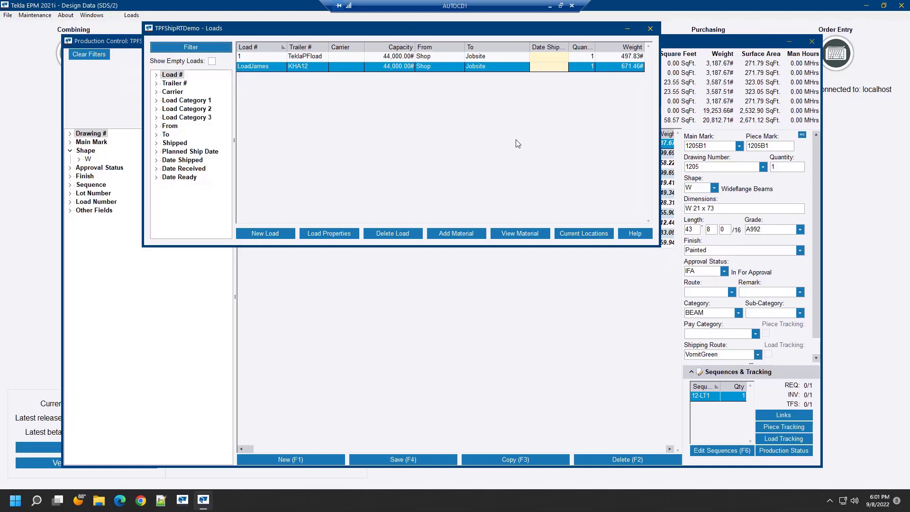
left_click(627, 29)
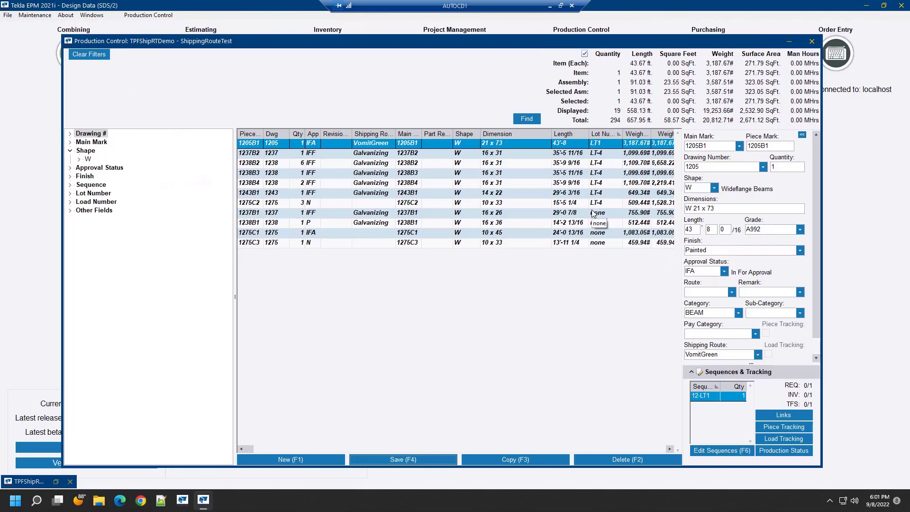
- Clear the VomitGreen shipping route from piece 1205B1 and save
left_click_drag(718, 354, 660, 363)
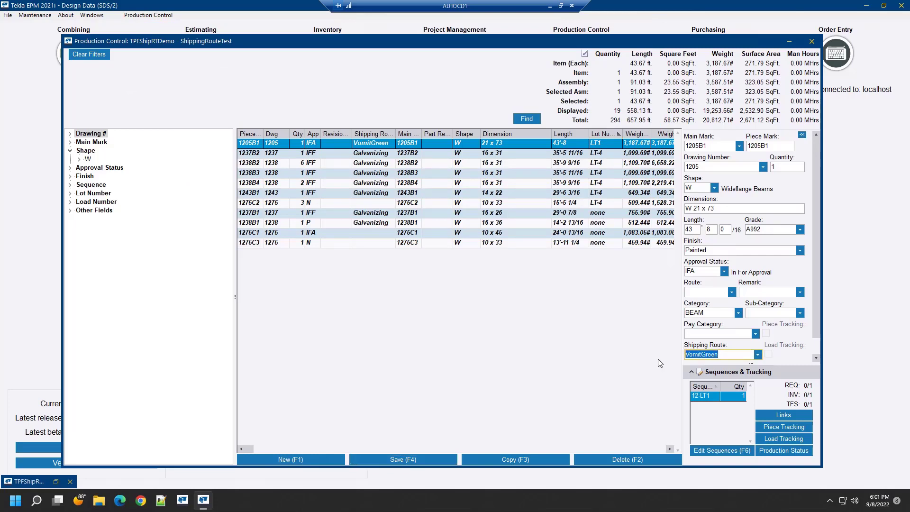
key("Delete")
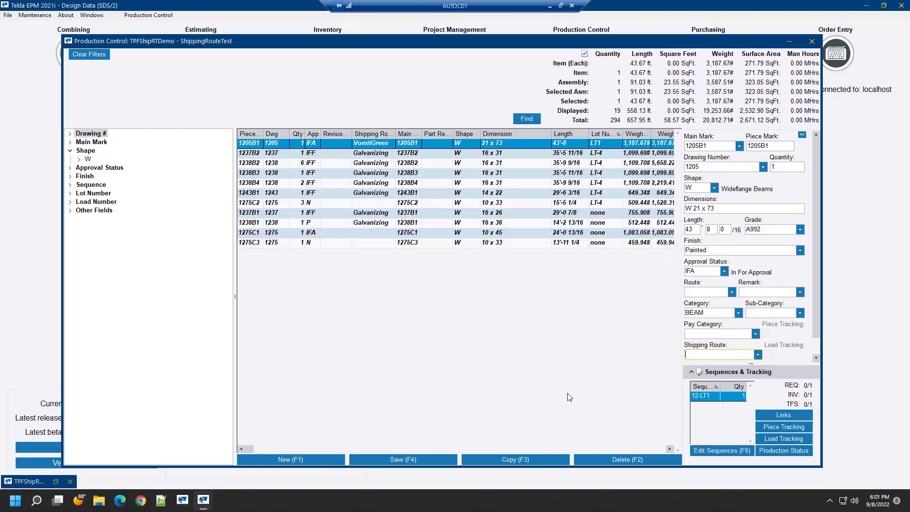
left_click(416, 460)
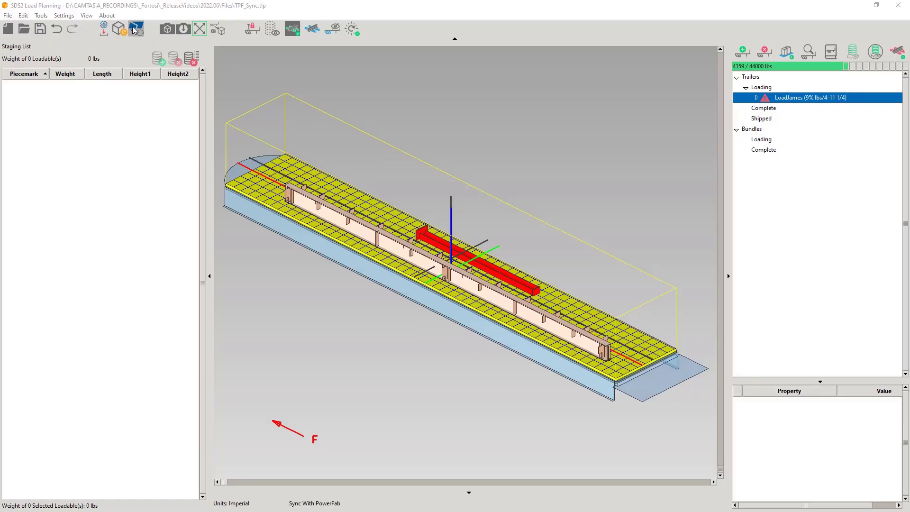
- Re-sync the trailer and confirm KHA12's material shows both 1205B1 and 1275C2
left_click(137, 28)
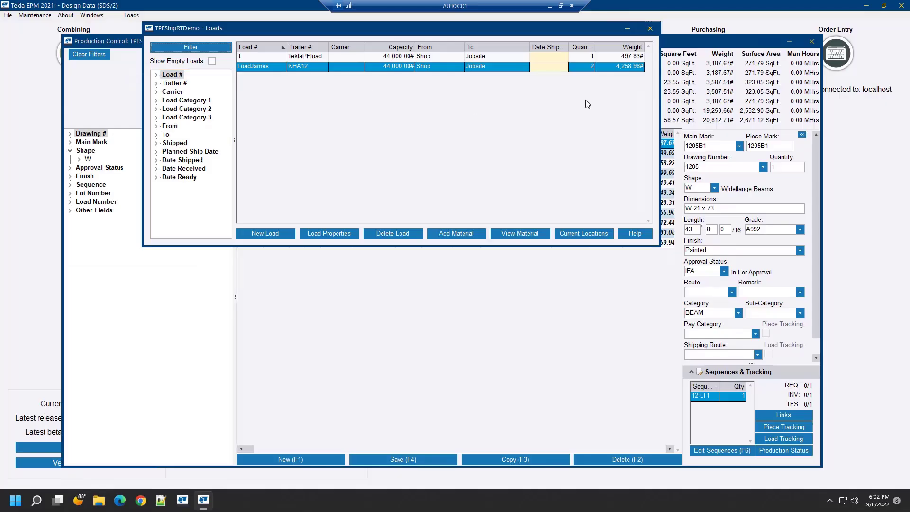
double_click(579, 66)
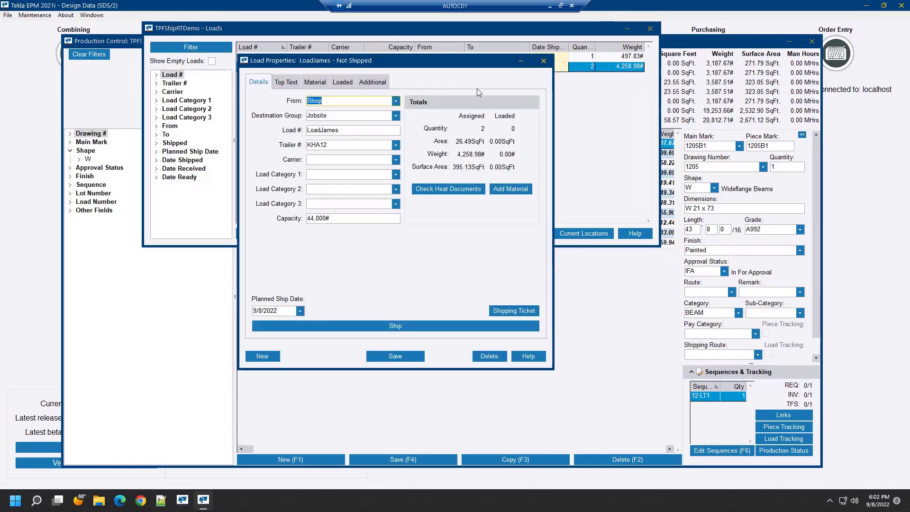
left_click(322, 83)
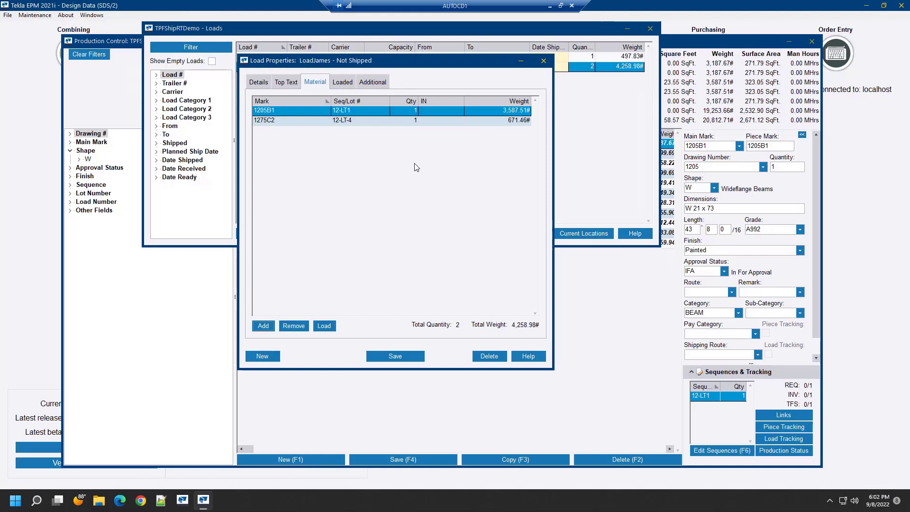